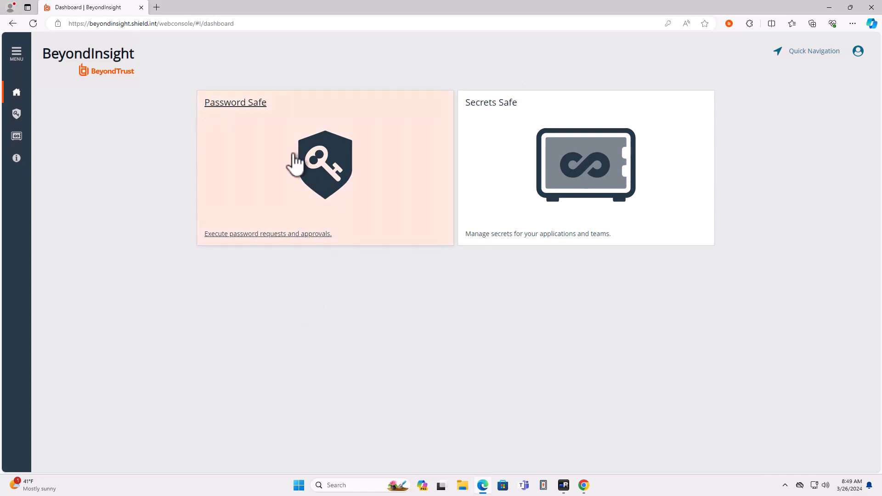
Open the access request for the favorite account on rds01 in Password Safe and review its Quick Launch and Submit Request options.
left_click(343, 130)
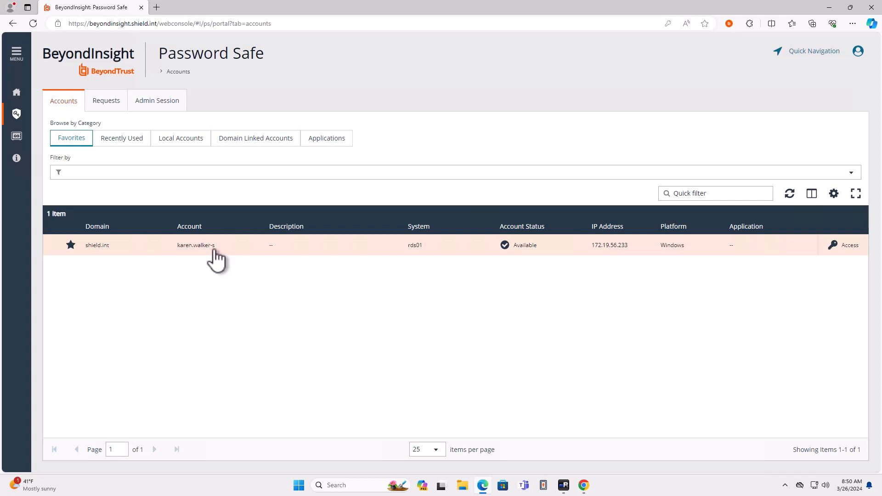
left_click(850, 246)
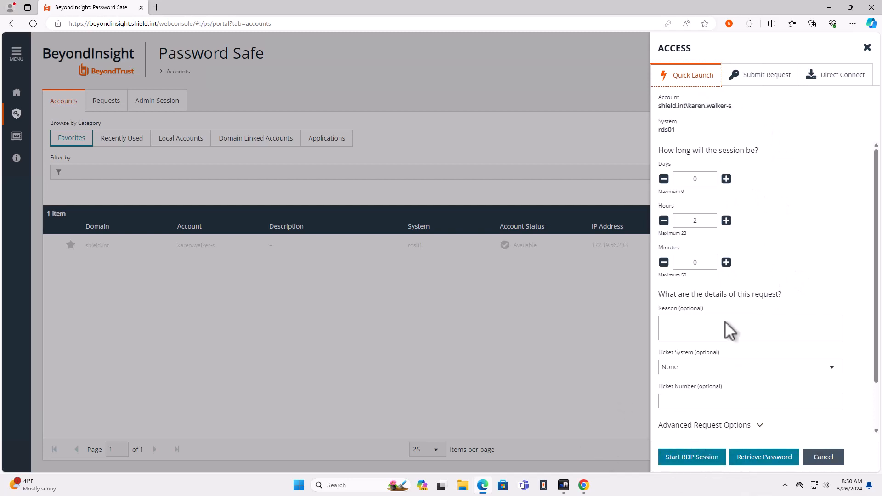
scroll(725, 321, "down", 2)
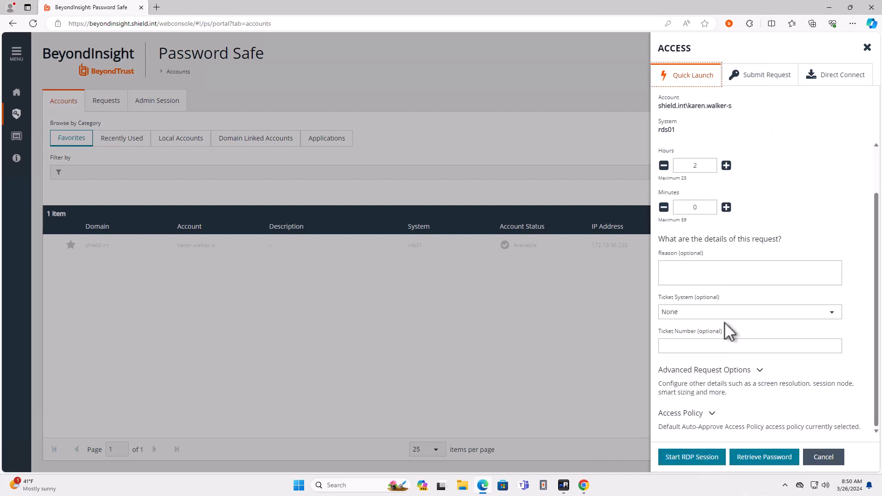
scroll(726, 327, "up", 1)
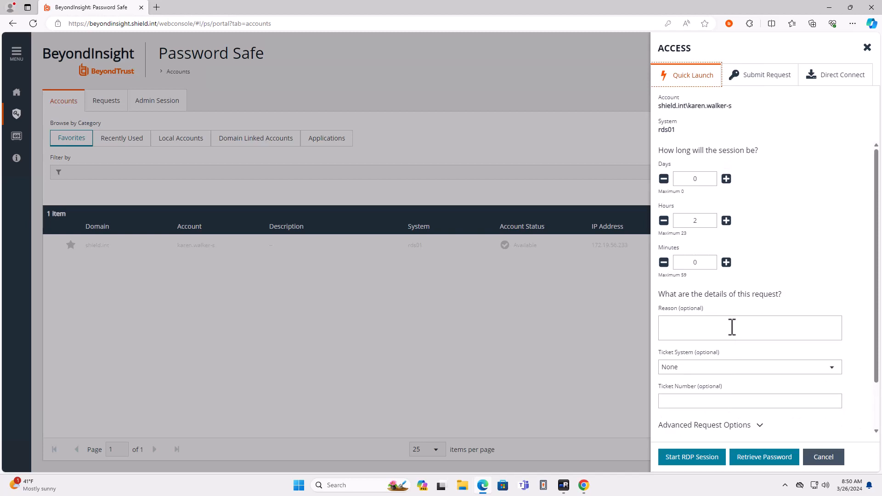
scroll(732, 327, "down", 1)
scroll(732, 327, "down", 1)
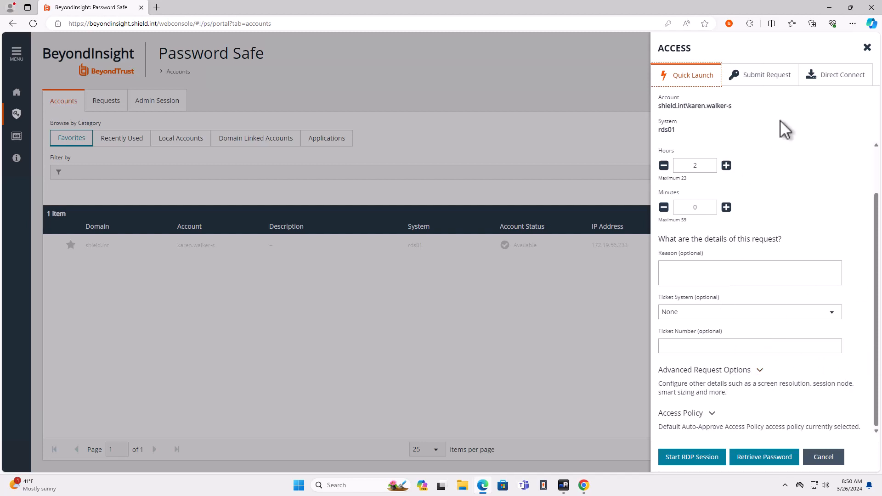
left_click(758, 78)
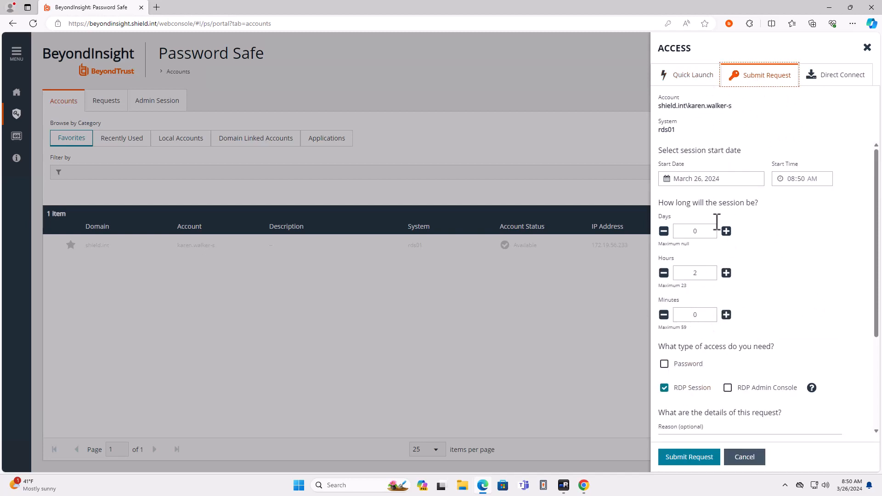
left_click(671, 75)
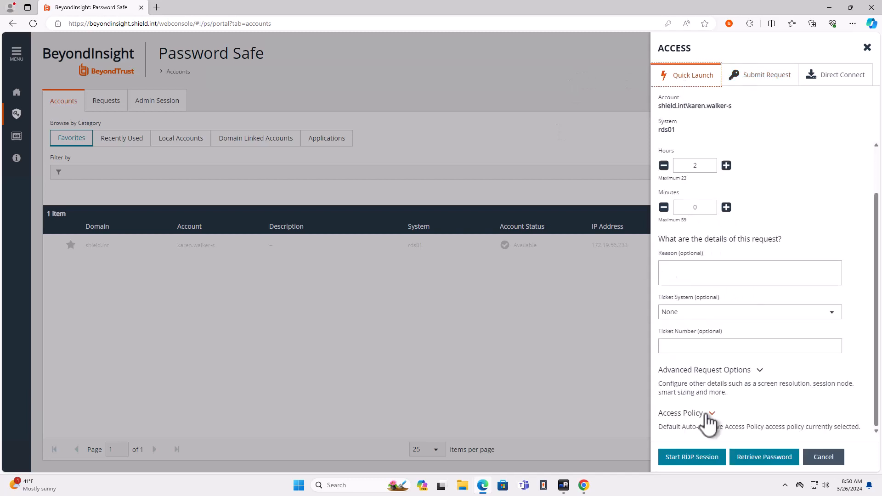
Retrieve the account's password through Quick Launch, copy it to the clipboard, and close the retrieval window.
left_click(704, 465)
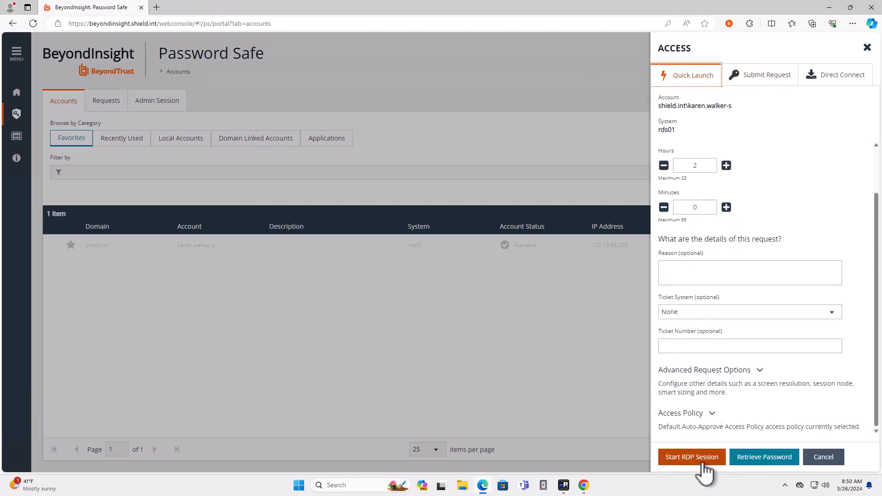
left_click(757, 461)
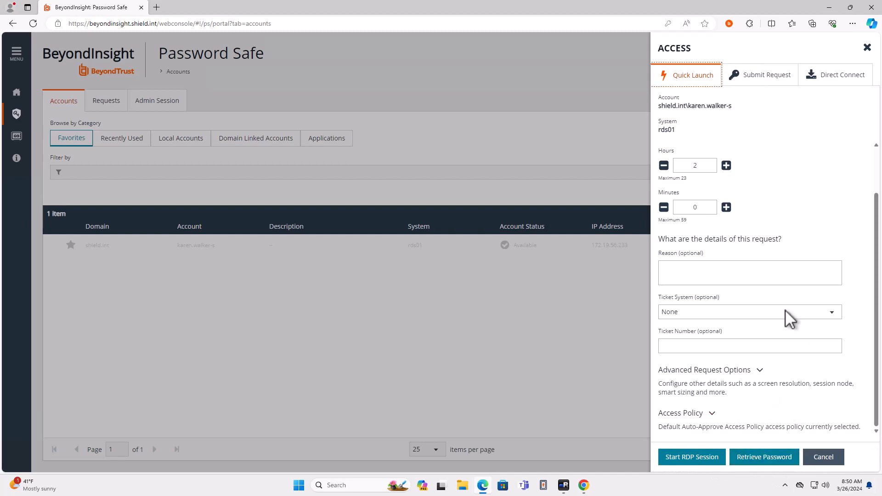
left_click(744, 461)
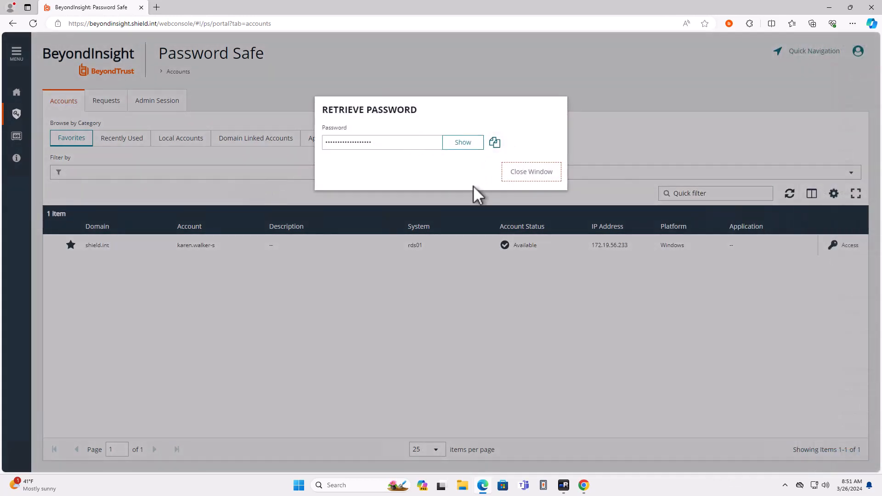
left_click(466, 143)
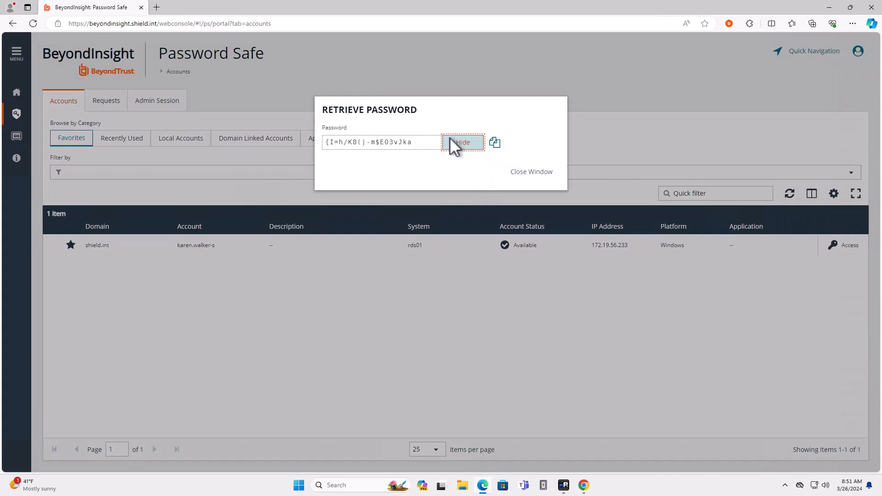
triple_click(370, 142)
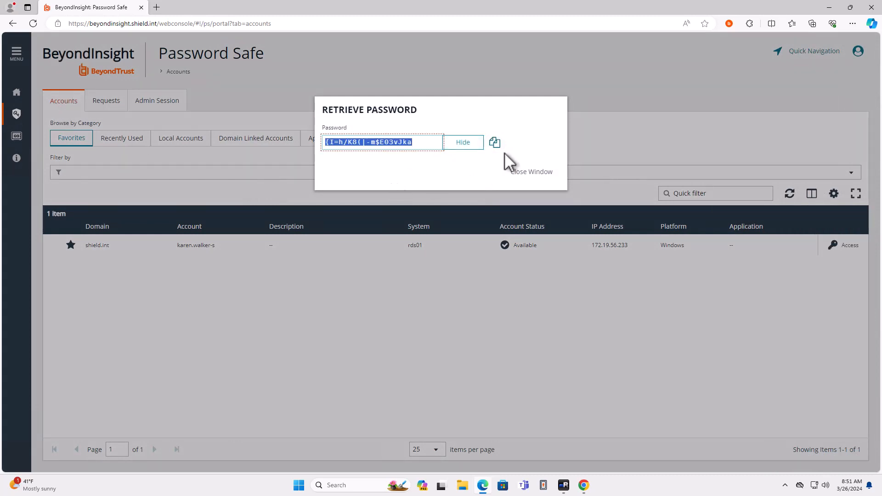
left_click(494, 143)
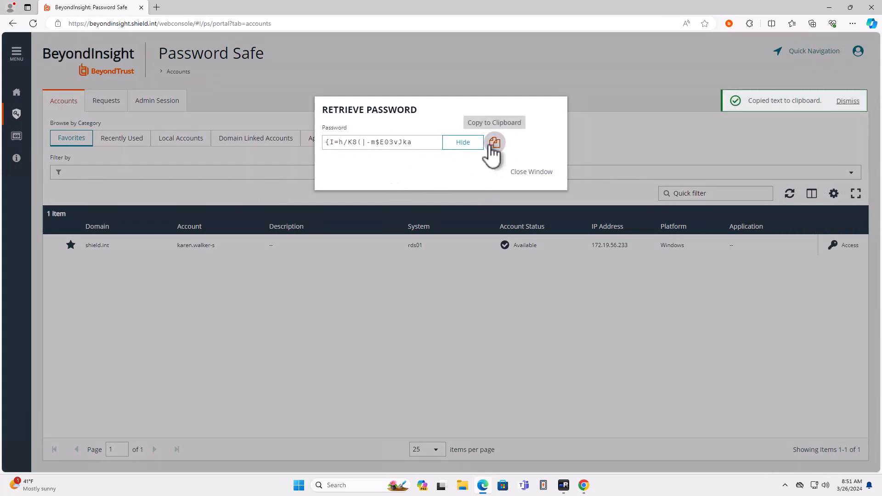
left_click(465, 143)
left_click(532, 172)
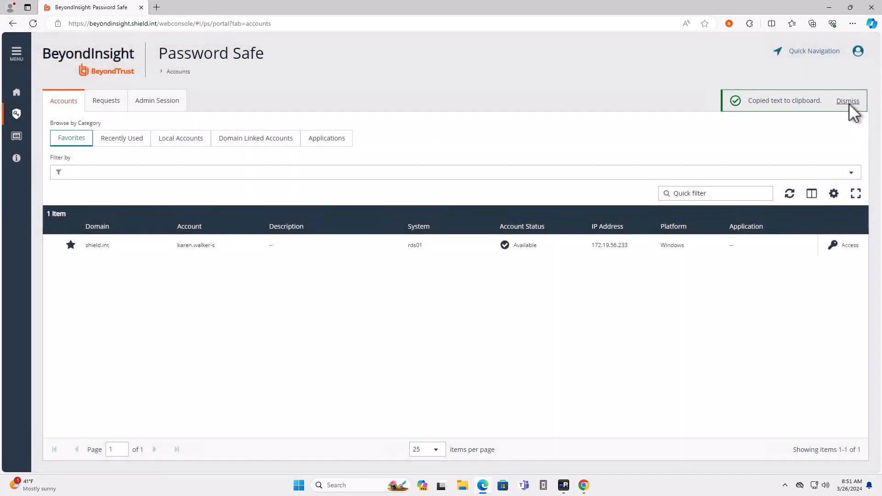
left_click(847, 101)
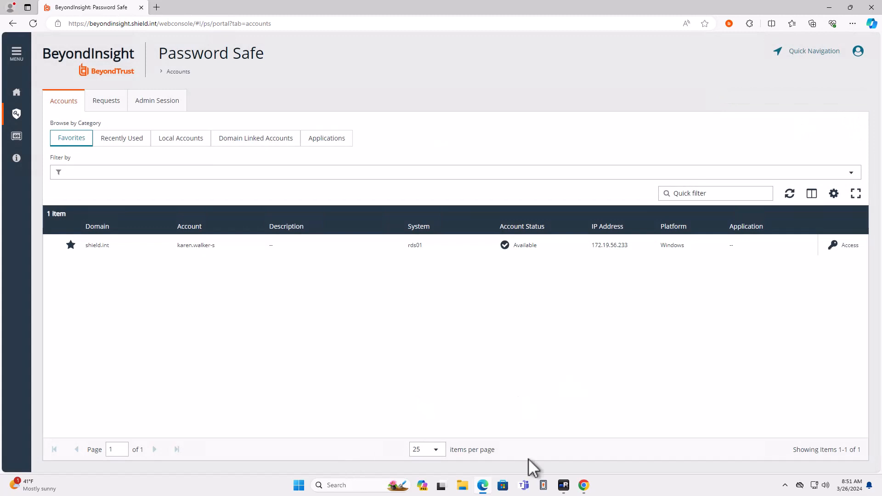
Switch to mRemoteNG and connect to rds01 over RDP, entering the account password in the credentials prompt.
left_click(564, 483)
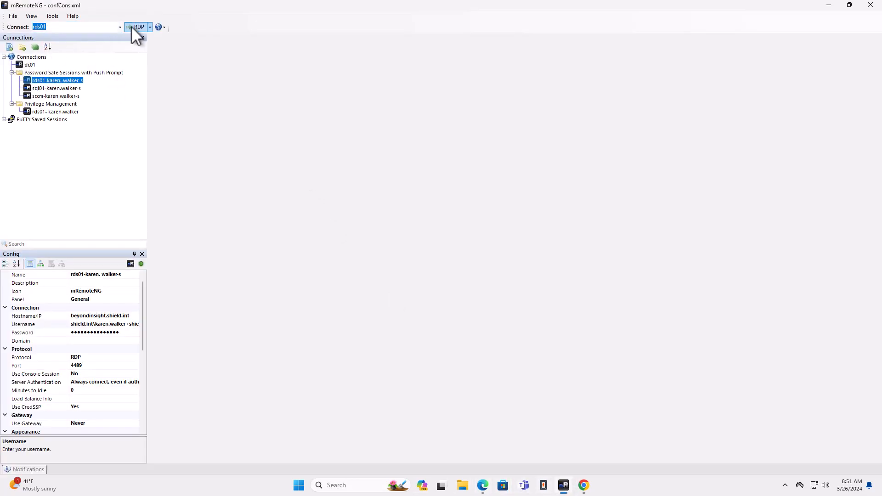
left_click(132, 27)
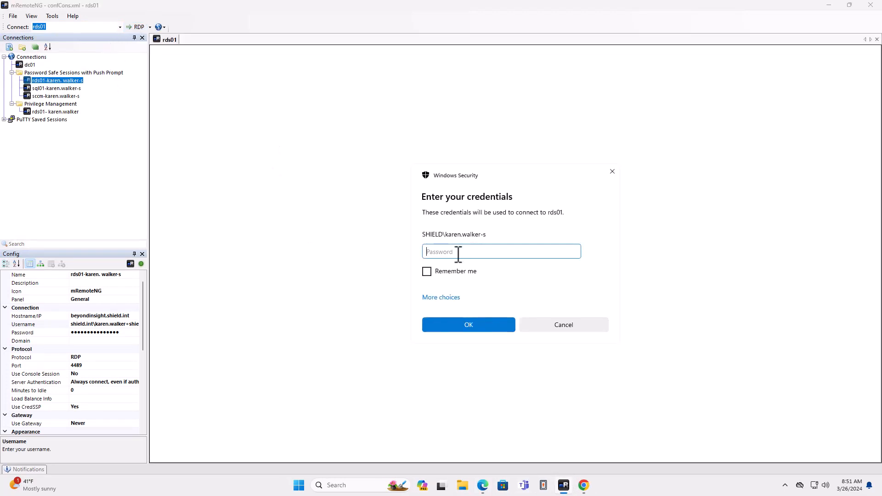
left_click(493, 323)
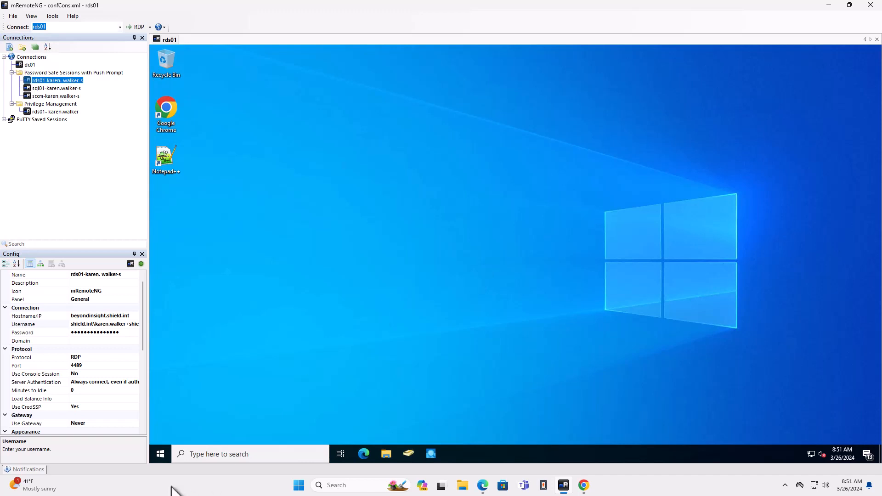
Open Computer Management on rds01 and show the properties of the local Administrators group.
right_click(158, 453)
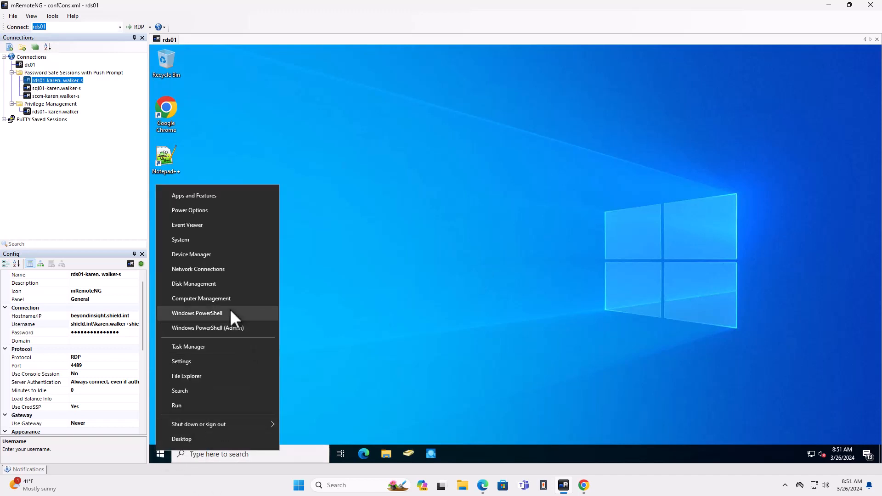
left_click(225, 300)
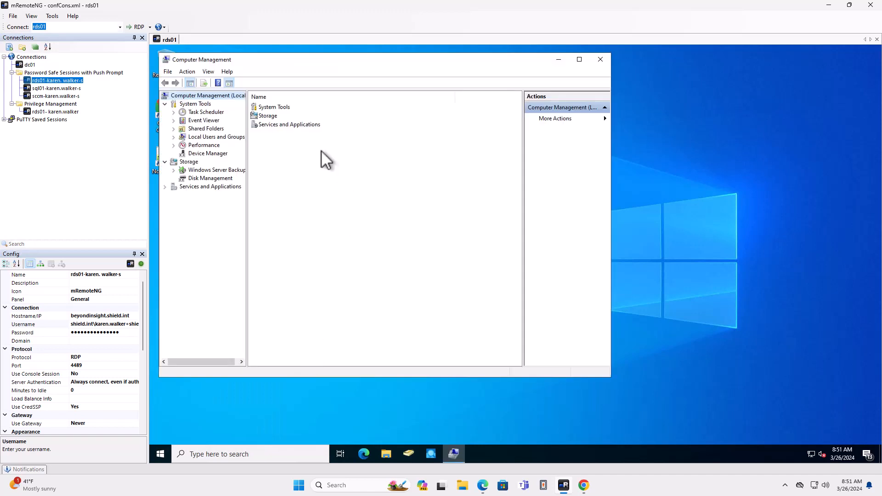
left_click(215, 136)
double_click(273, 119)
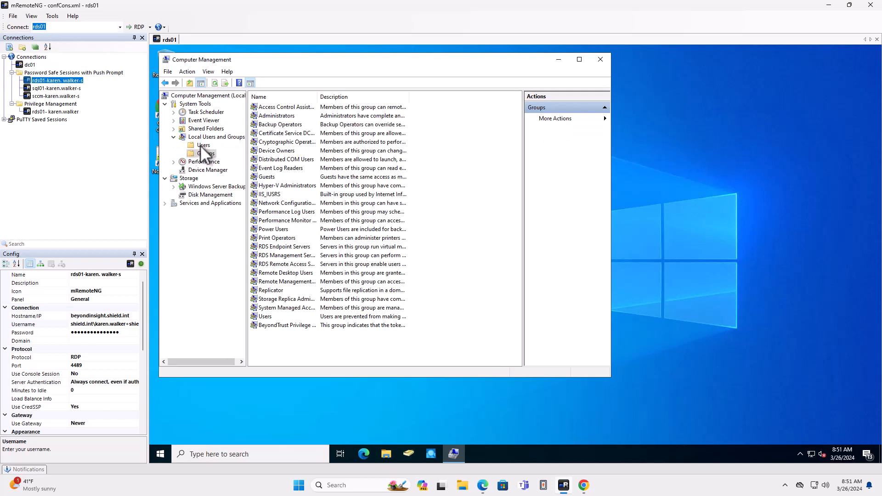
double_click(284, 116)
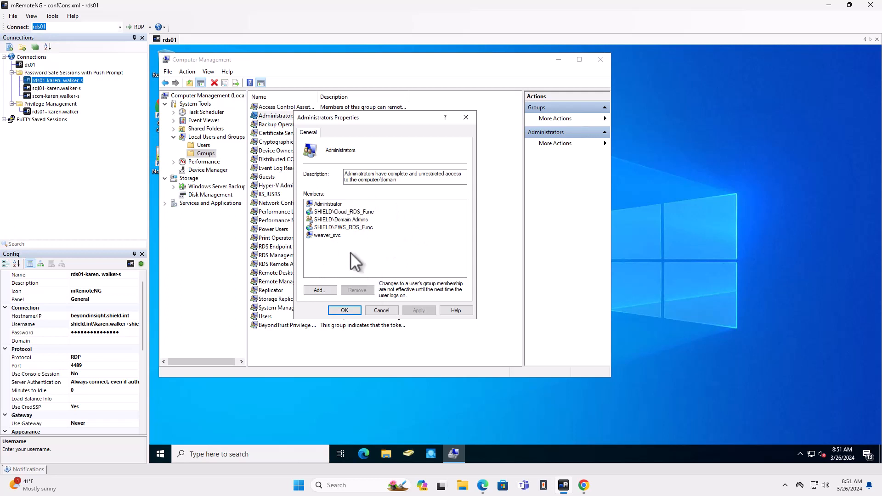
Try to add the retrieved domain account to the Administrators group, and close the group's properties without saving.
left_click(332, 290)
key("Return")
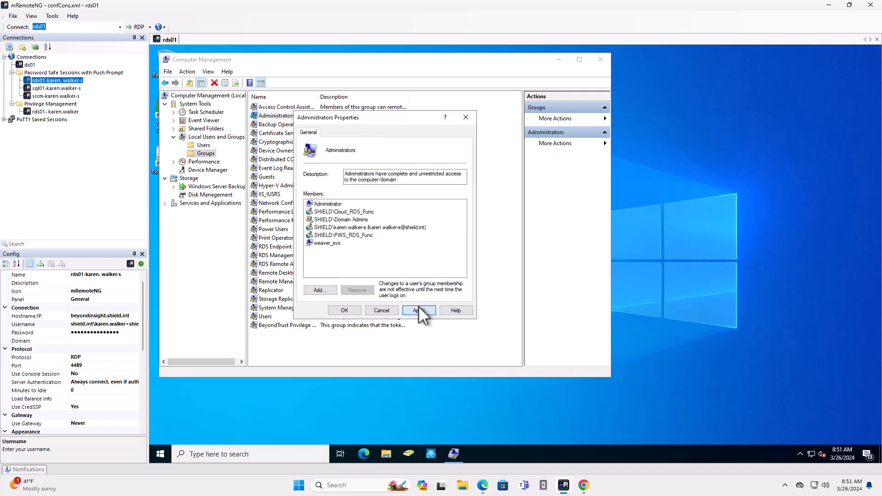
left_click(419, 311)
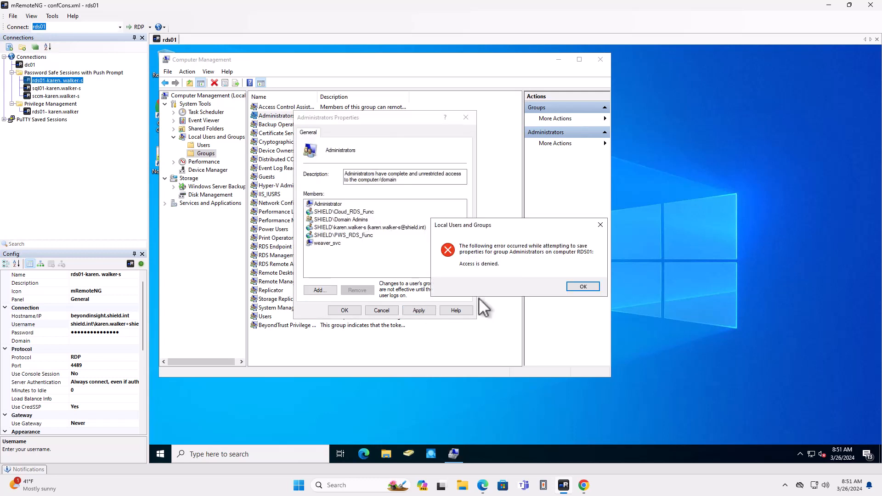
left_click(581, 286)
left_click(382, 310)
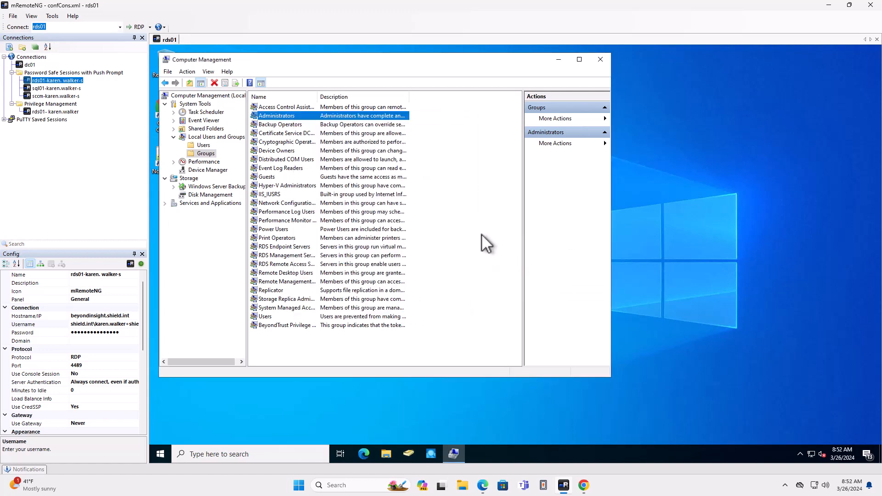
Minimize Computer Management and refresh all Privilege Management policies on rds01, dismissing the notification.
left_click(559, 60)
left_click(214, 446)
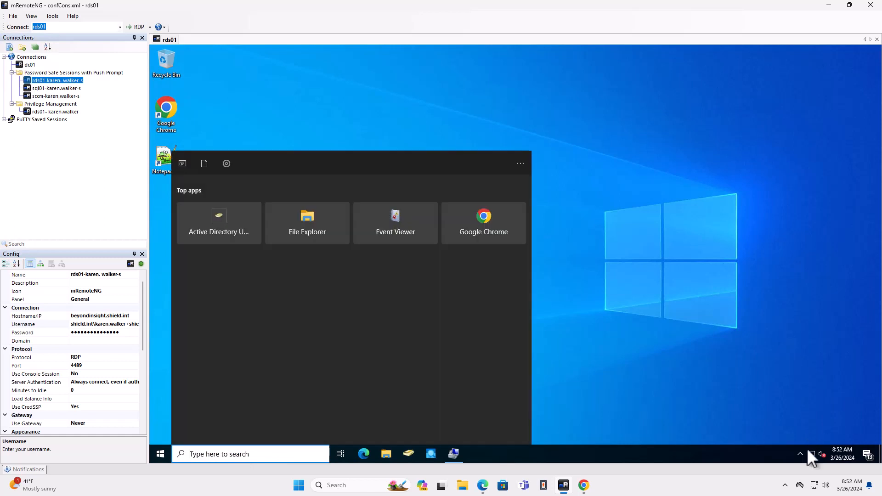
left_click(803, 453)
right_click(804, 433)
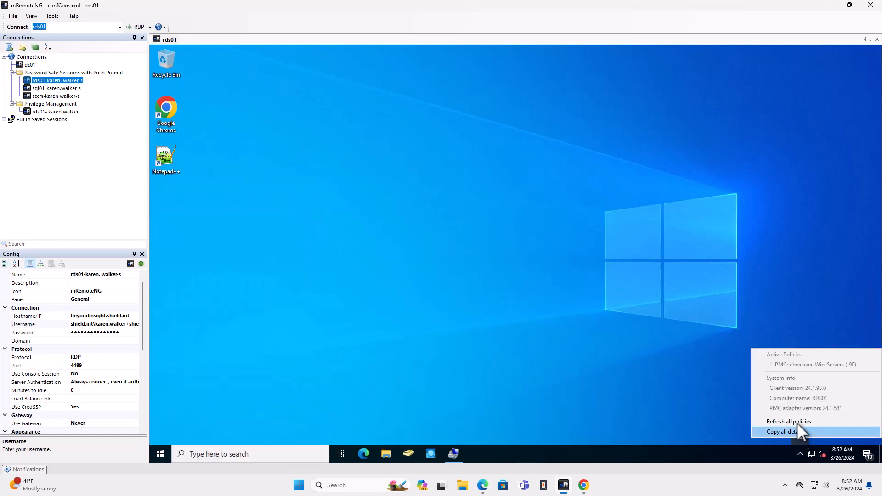
left_click(797, 421)
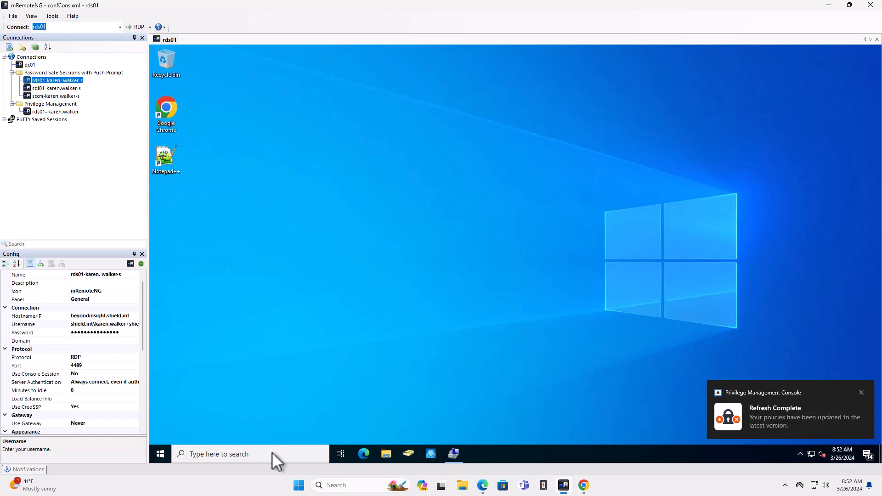
left_click(861, 393)
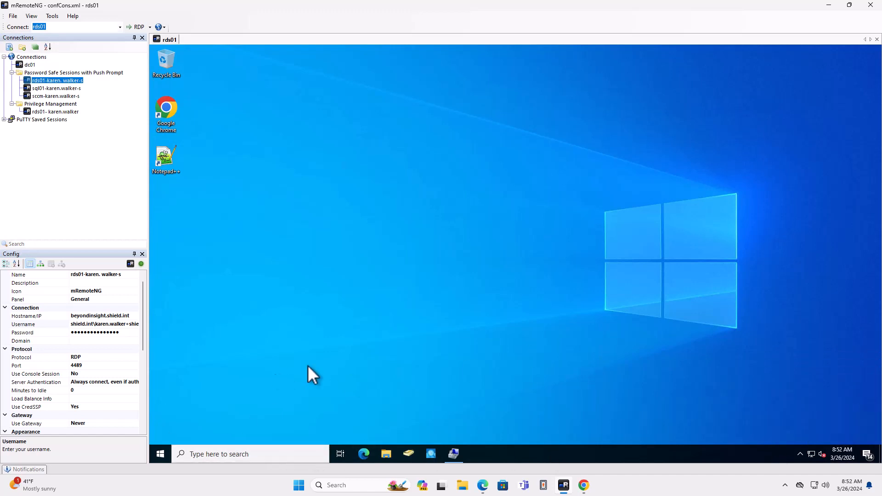
Launch Windows PowerShell as administrator, give "demo" as the reason, and start multifactor authentication with the identity provider.
right_click(161, 453)
left_click(211, 331)
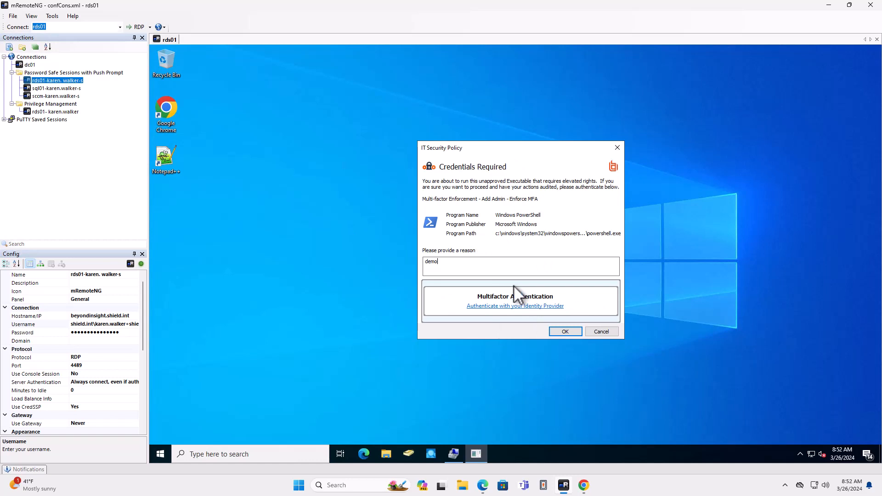
left_click(494, 306)
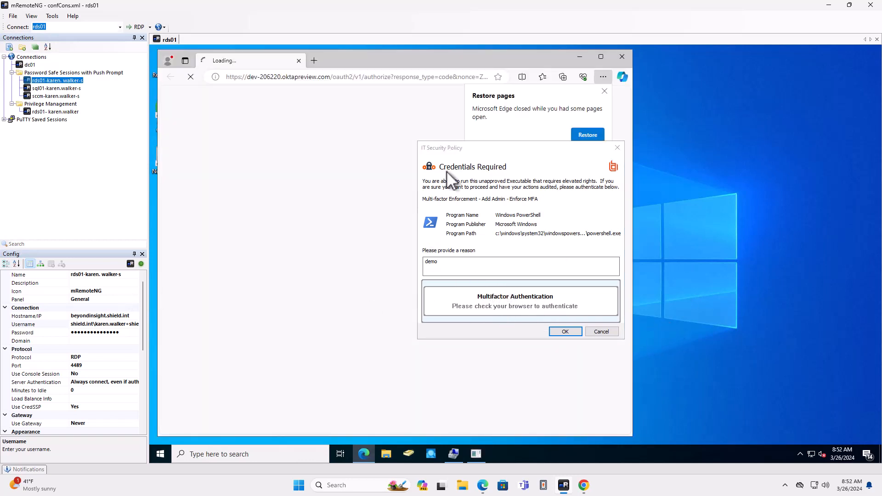
Restore the browser pages, move the credentials prompt aside, and sign in to Okta with the saved username and the account password.
left_click(586, 136)
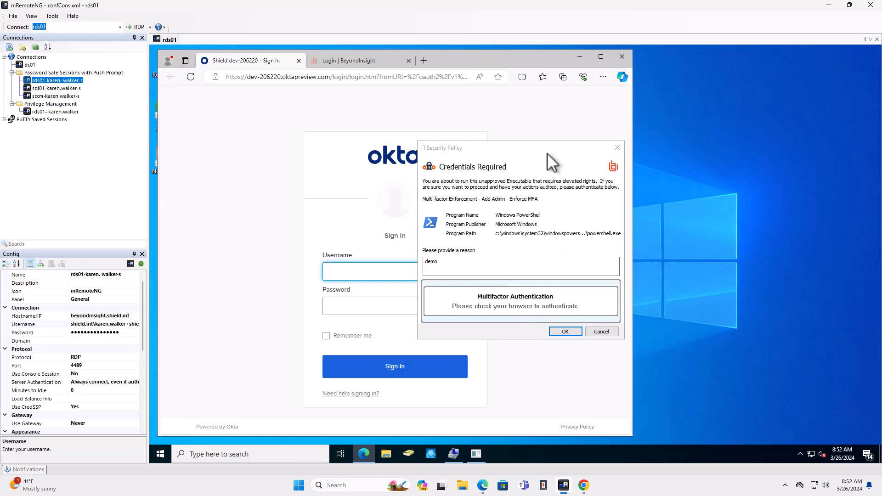
left_click_drag(560, 154, 811, 156)
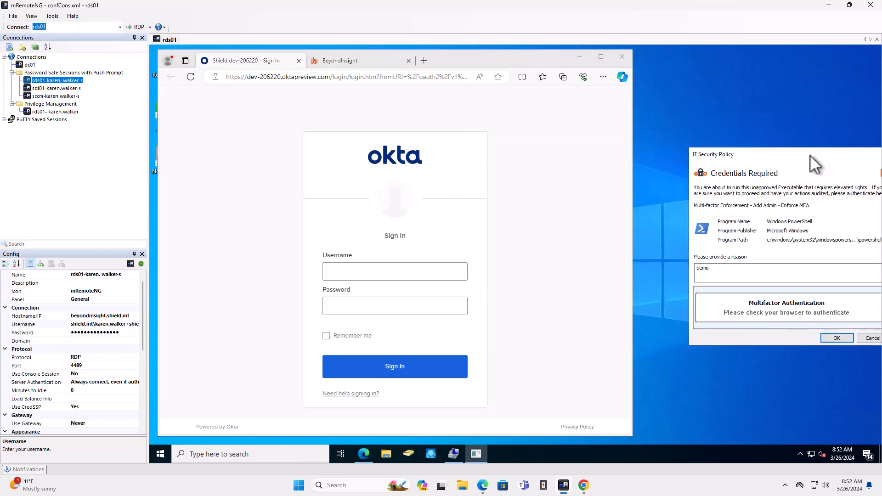
left_click(362, 271)
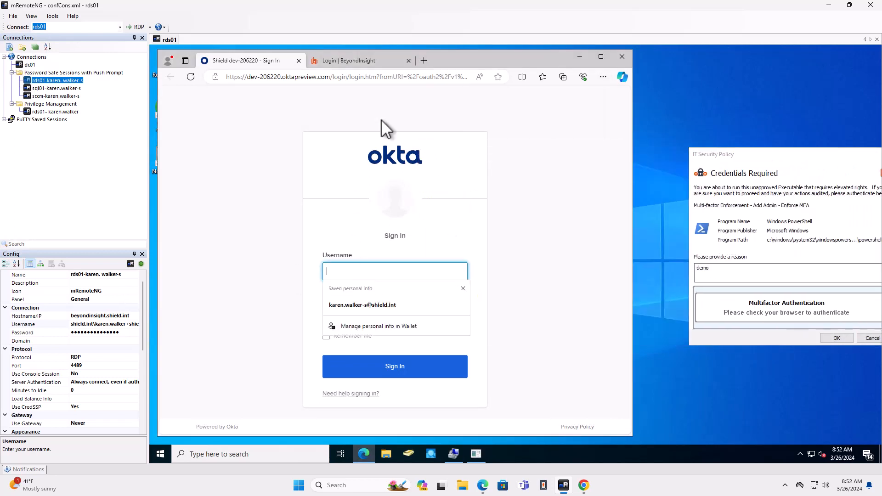
left_click(371, 309)
left_click(374, 303)
key("ctrl+v")
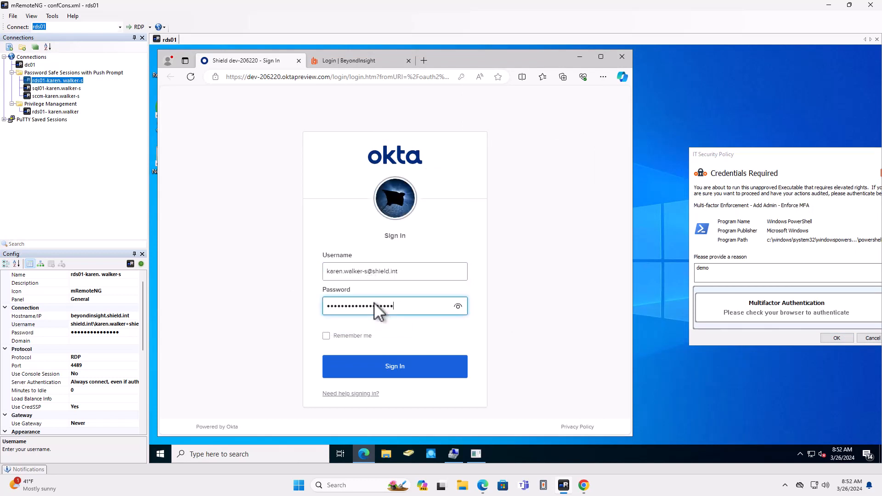
left_click(373, 366)
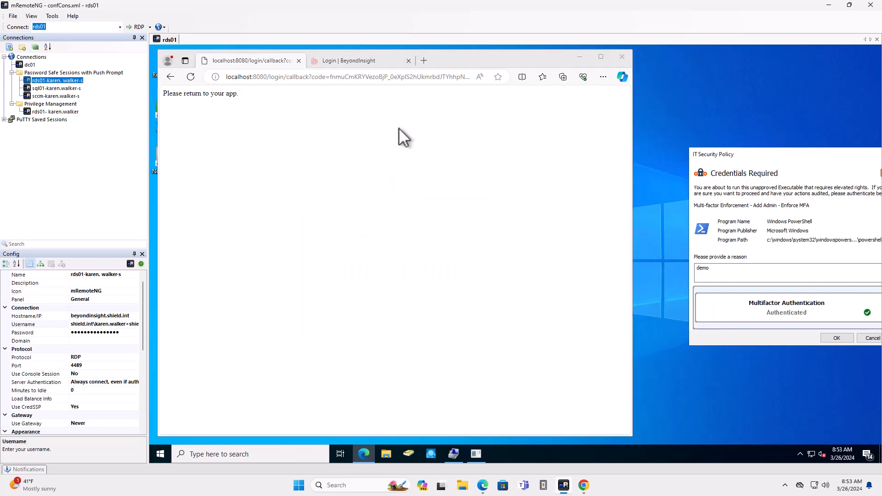
left_click(349, 294)
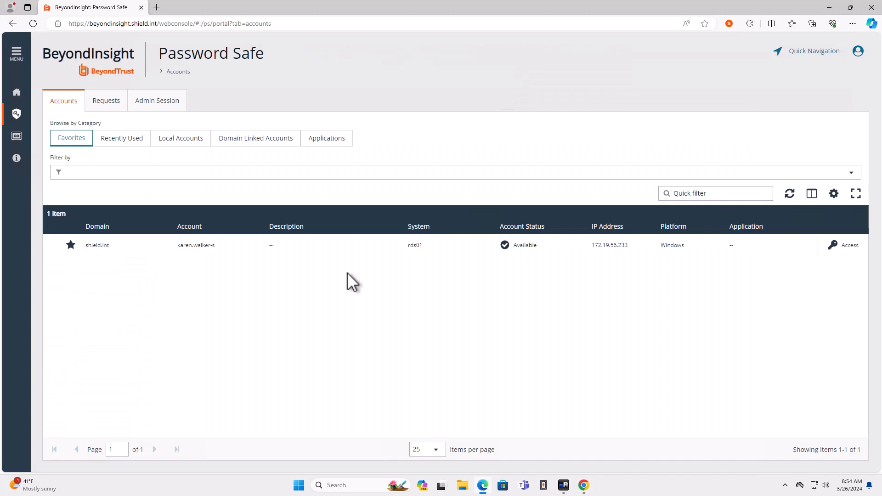
Switch to Password Safe, launch an RDP session to rds01 for the managed account, and keep and open the downloaded RDP file.
left_click(850, 247)
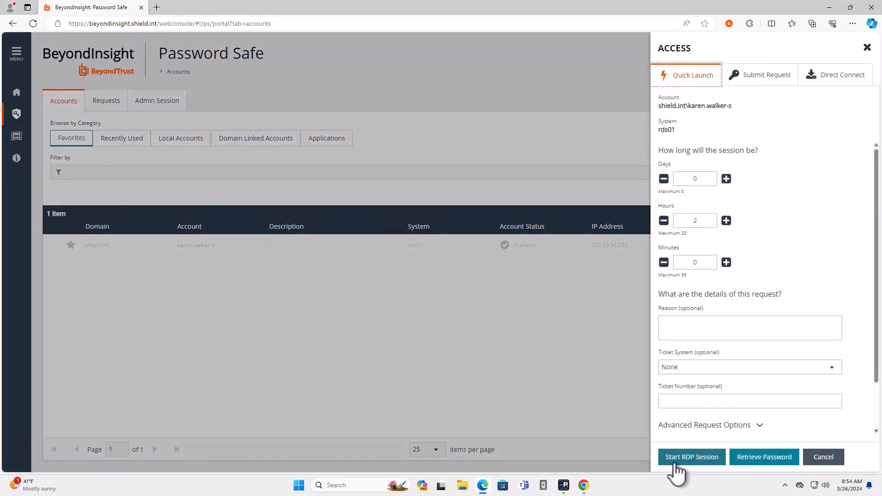
left_click(676, 464)
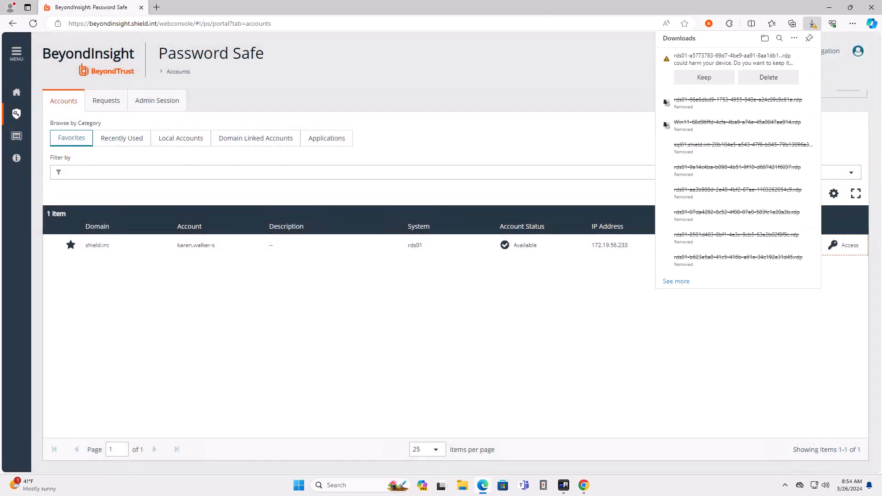
left_click(700, 78)
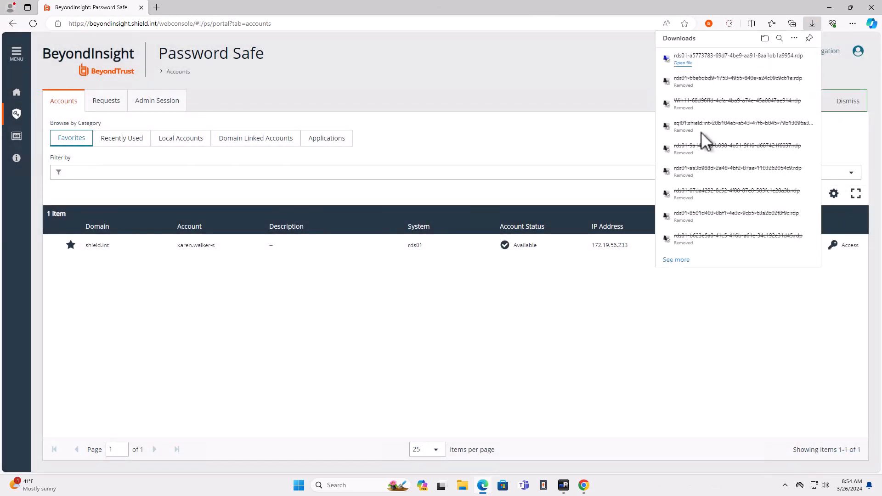
left_click(686, 64)
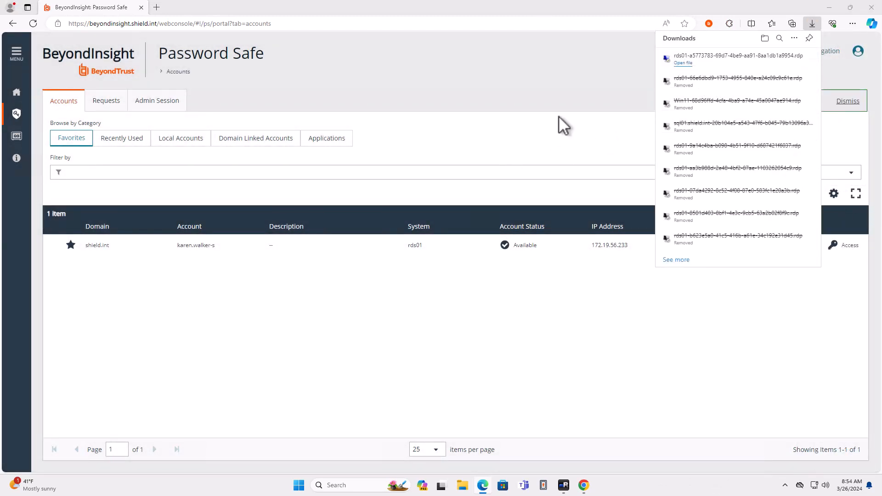
left_click(503, 290)
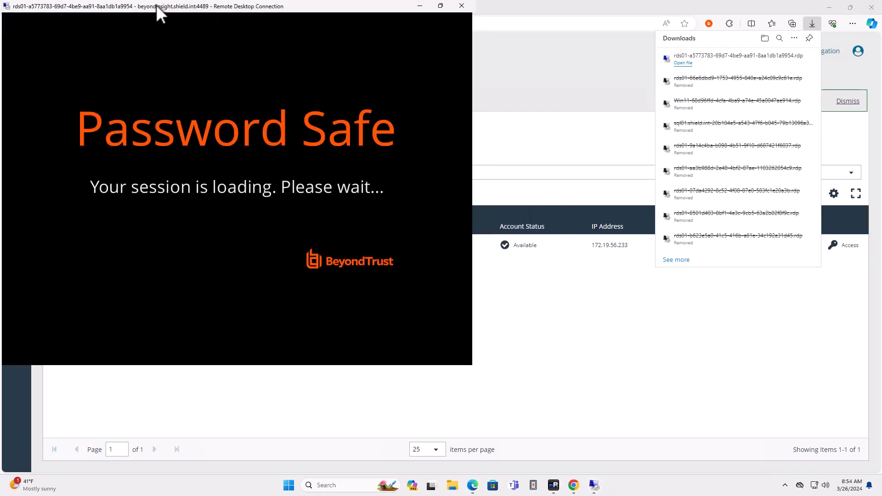
Maximize the rds01 remote session window and close the PowerShell and browser windows left open inside it.
left_click_drag(156, 6, 406, 102)
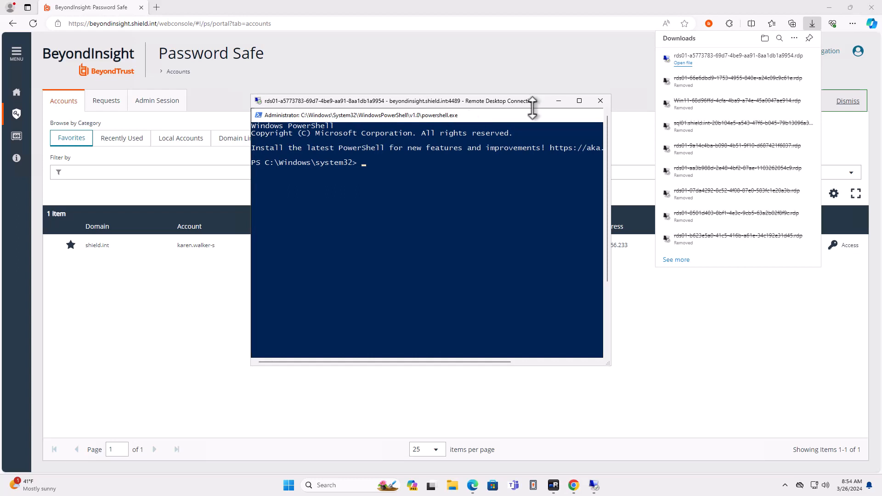
left_click(578, 101)
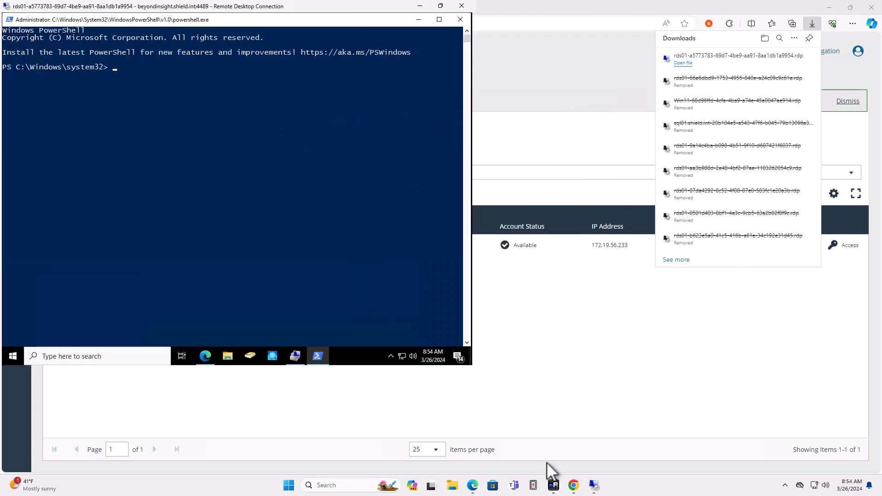
left_click(460, 19)
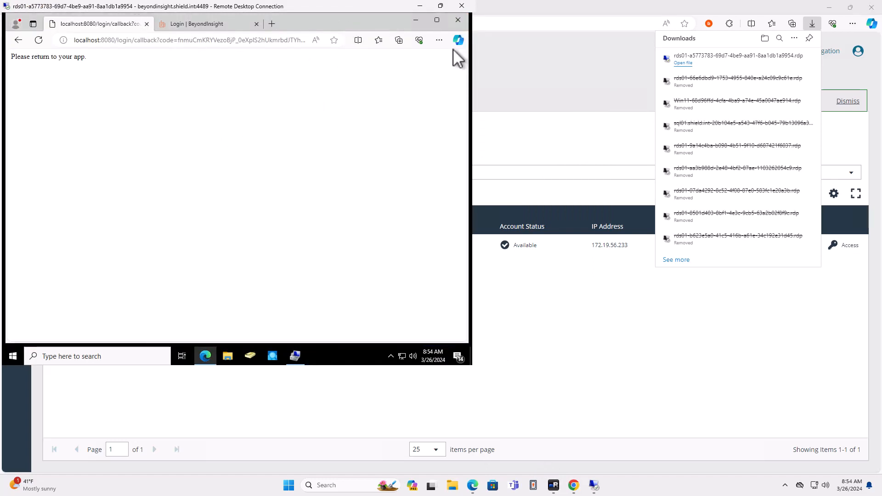
double_click(372, 11)
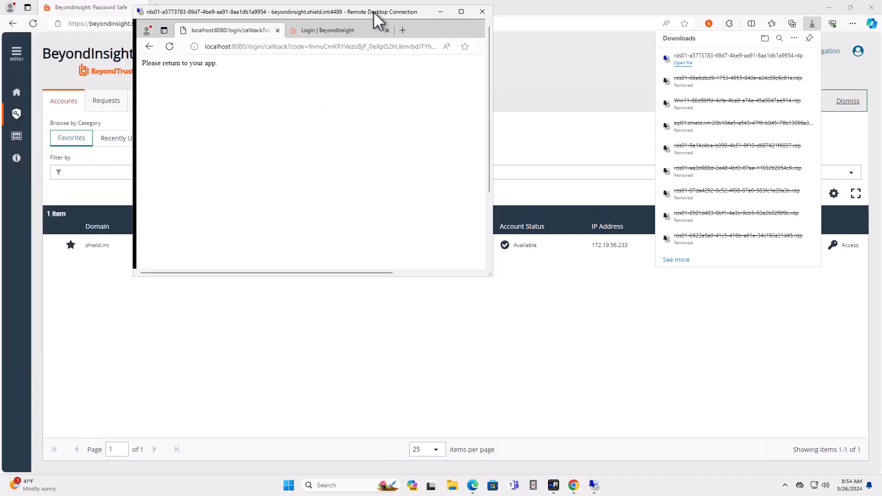
left_click(461, 13)
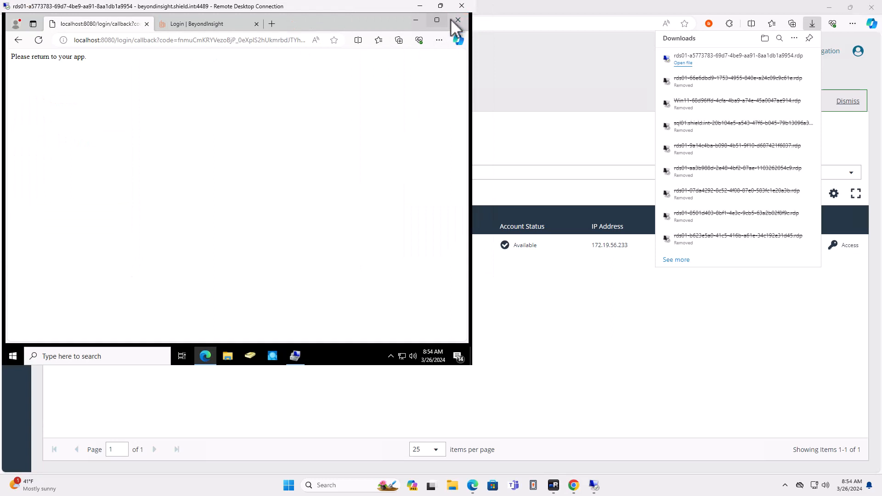
left_click(458, 20)
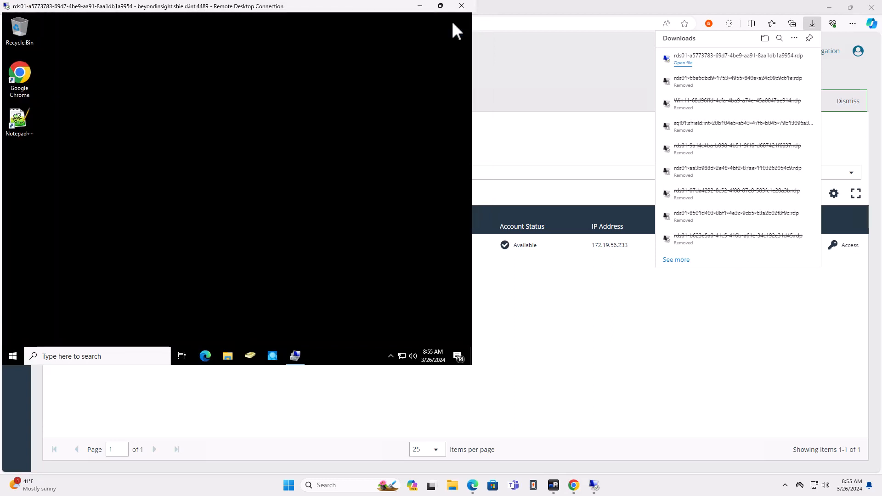
Run Command Prompt as administrator on rds01, giving "Other: Reason not listed" as the reason.
left_click(100, 358)
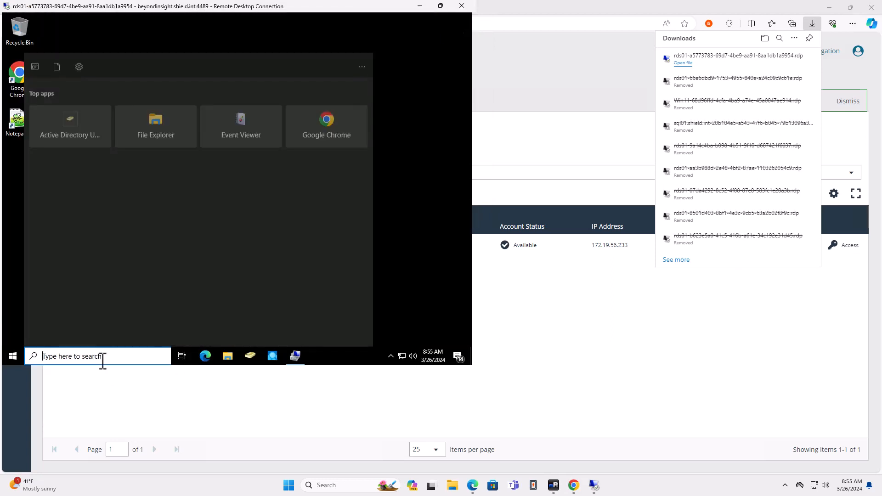
type("cmd")
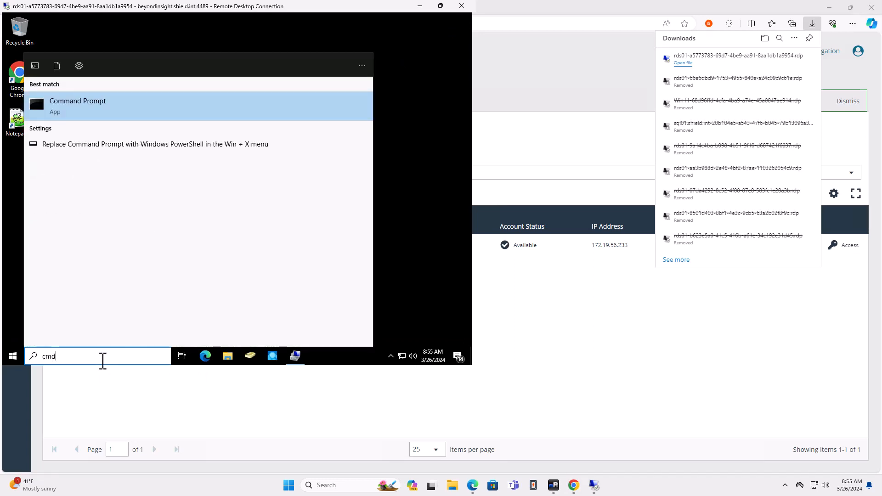
right_click(107, 106)
left_click(144, 112)
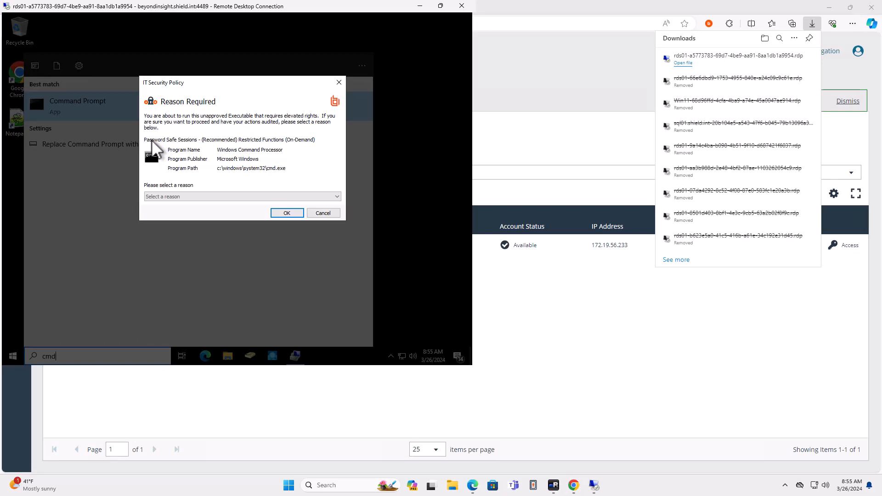
left_click(186, 197)
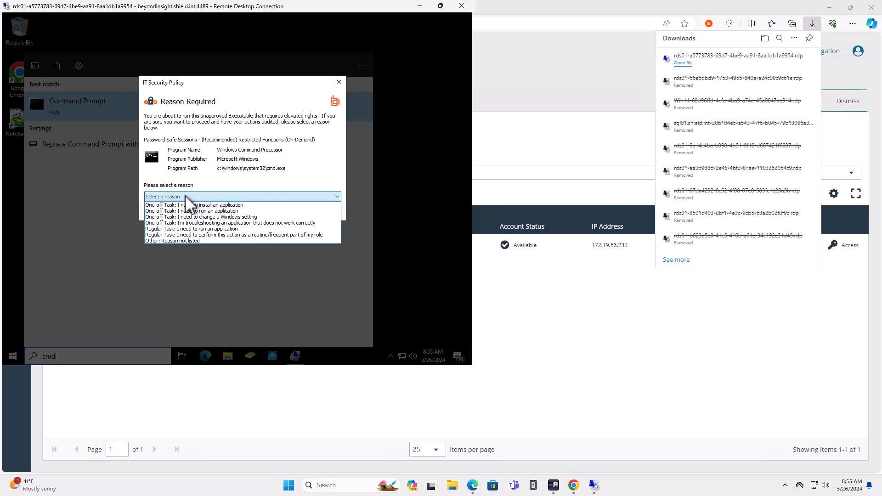
left_click(184, 241)
left_click(286, 214)
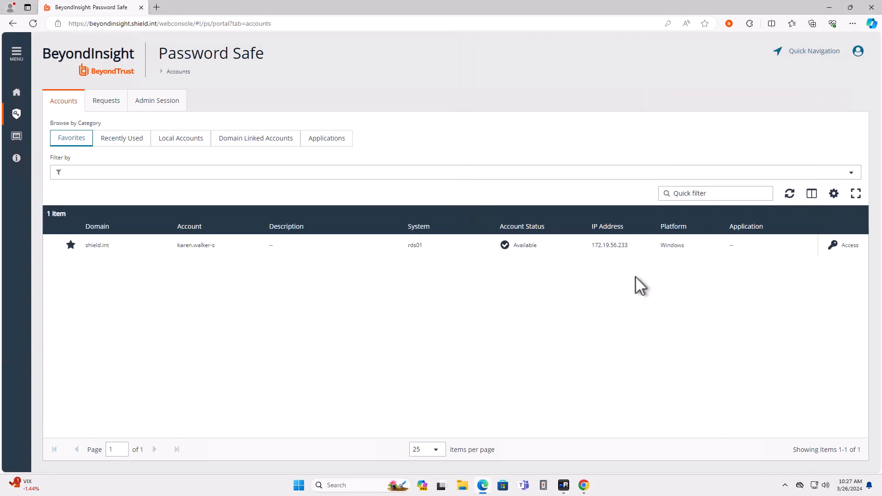
Show the Direct Connect options for the managed account on rds01 in Password Safe.
left_click(837, 248)
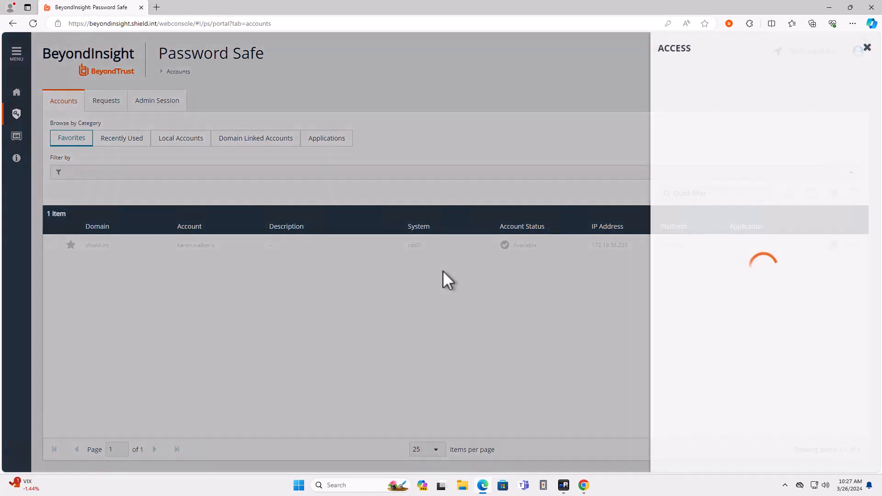
left_click(820, 81)
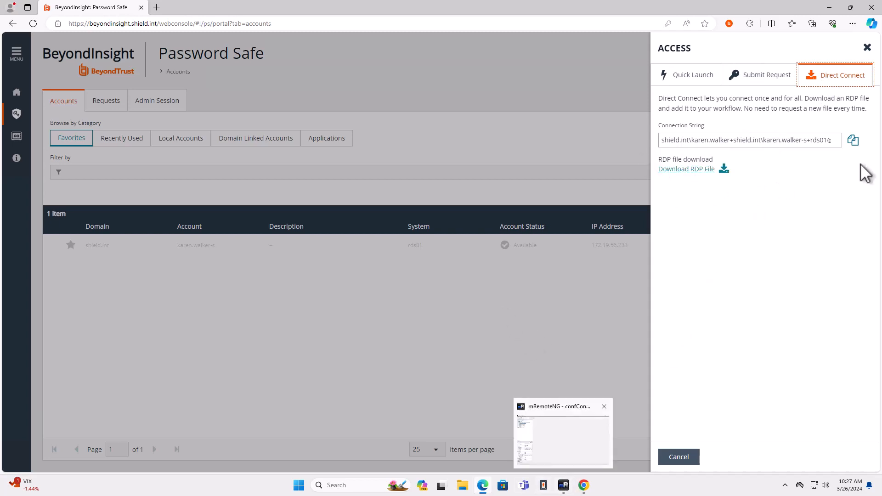
Switch to mRemoteNG and examine the hostname and password settings of the sql01 connection under Password Safe Sessions with Push Prompt.
left_click(563, 486)
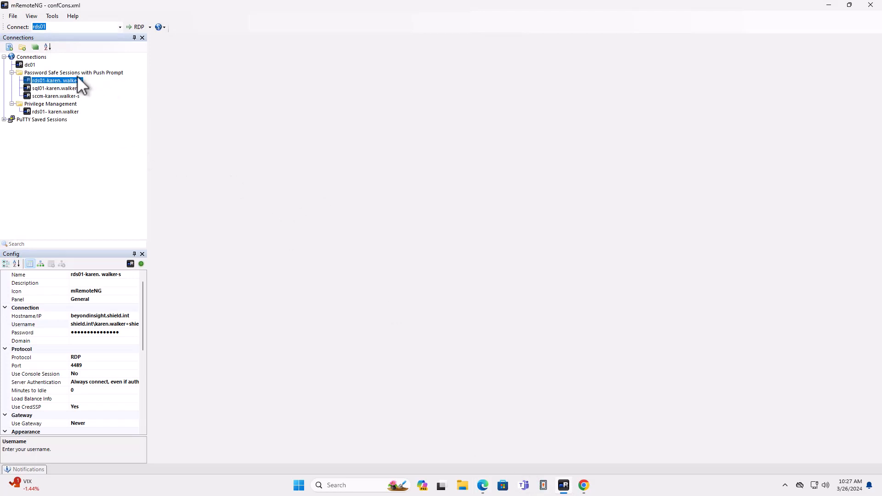
left_click(71, 89)
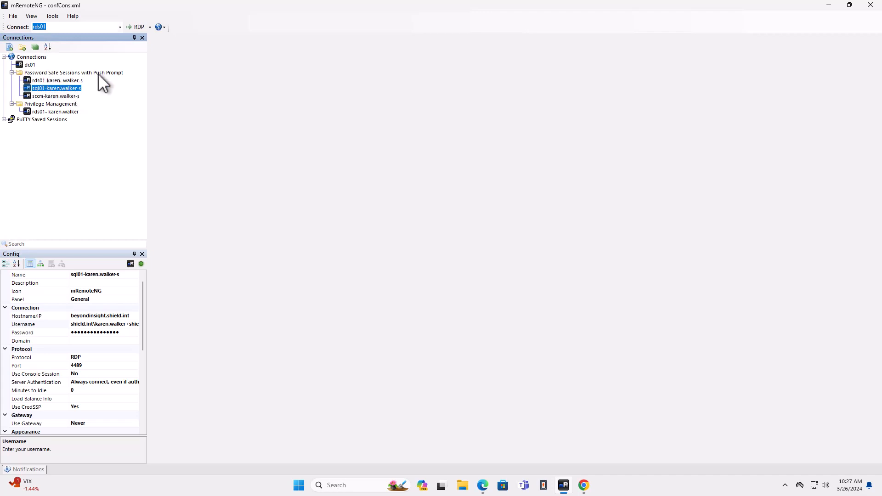
left_click(110, 316)
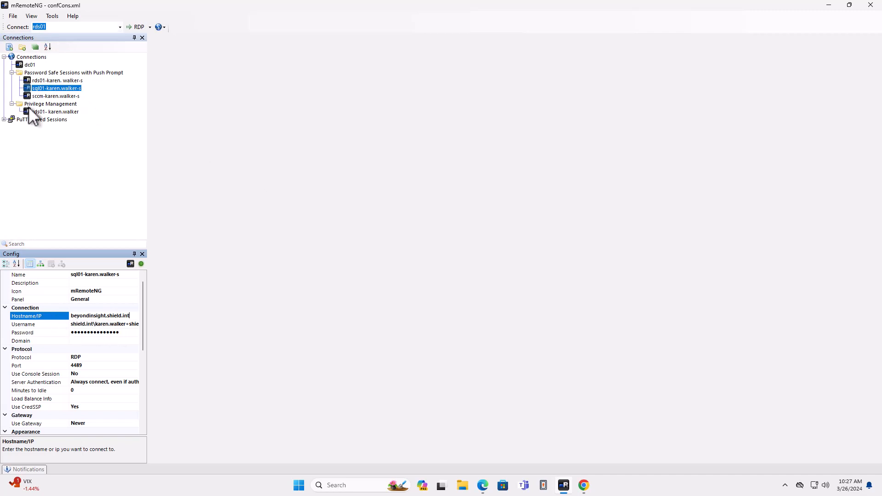
left_click(120, 330)
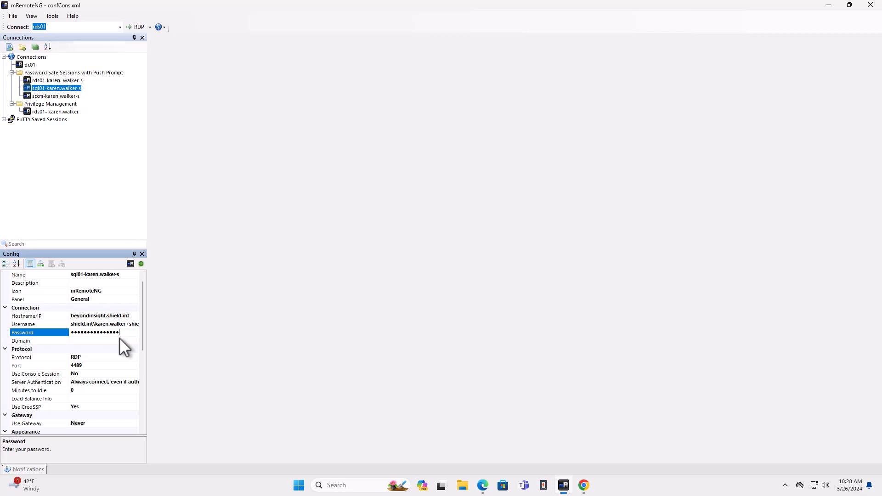
Connect to sql01 through the saved Password Safe session and launch Windows PowerShell as administrator.
double_click(63, 88)
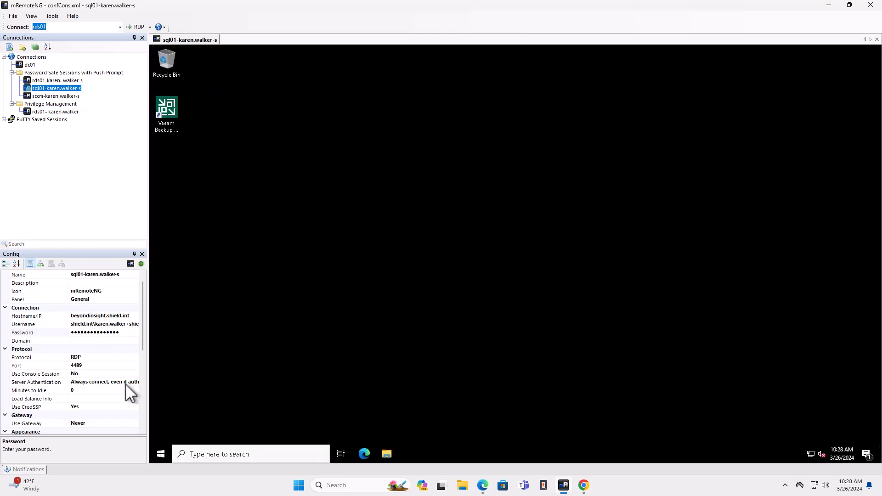
right_click(162, 455)
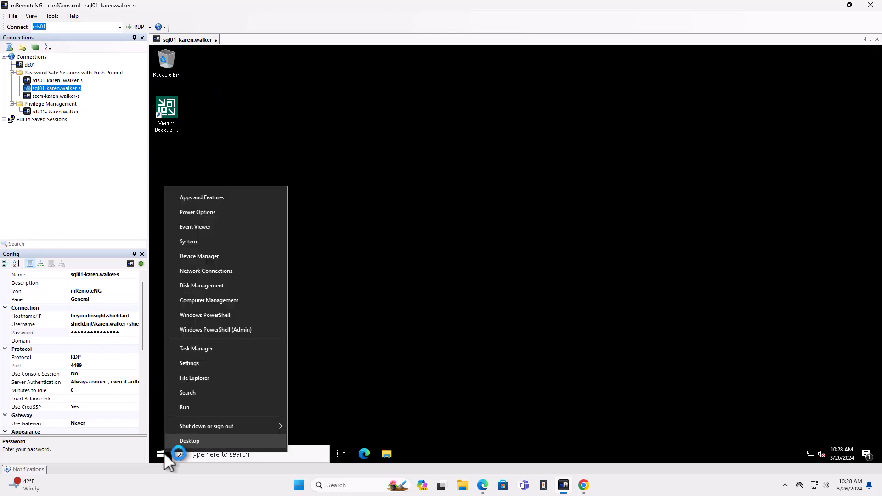
left_click(238, 333)
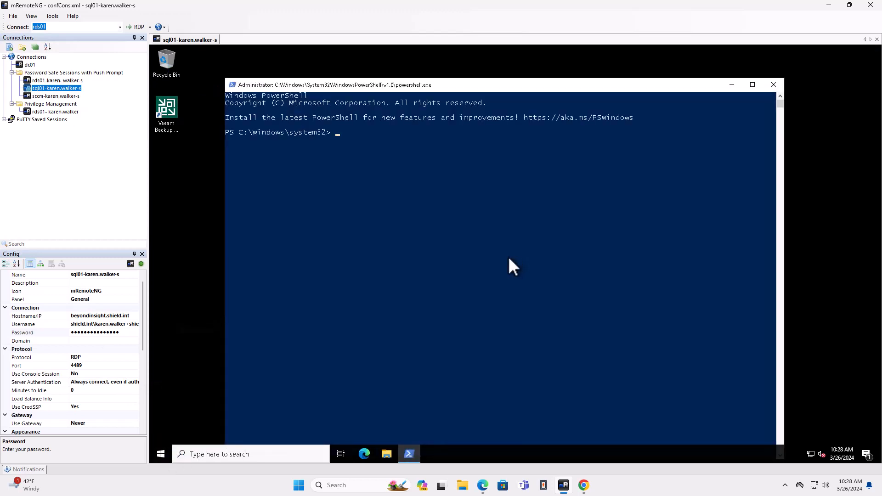
Run Command Prompt as administrator on sql01, giving "Other: Reason not listed" as the reason.
left_click(248, 455)
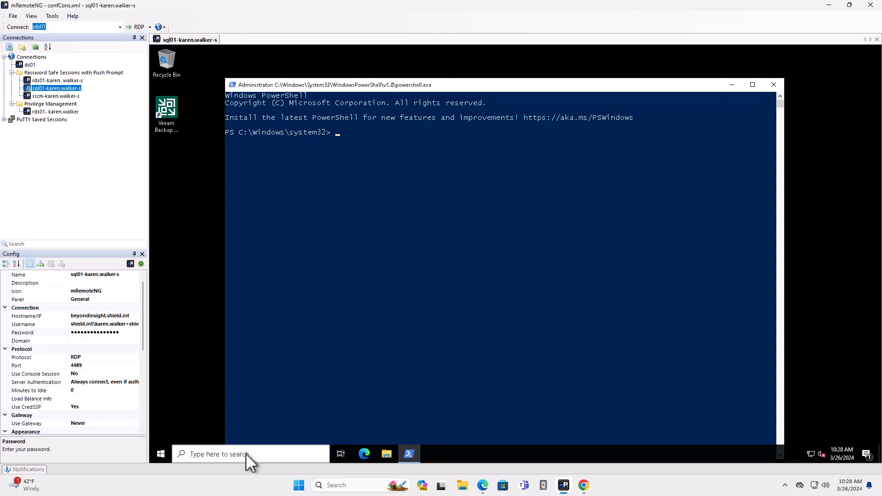
type("cmd")
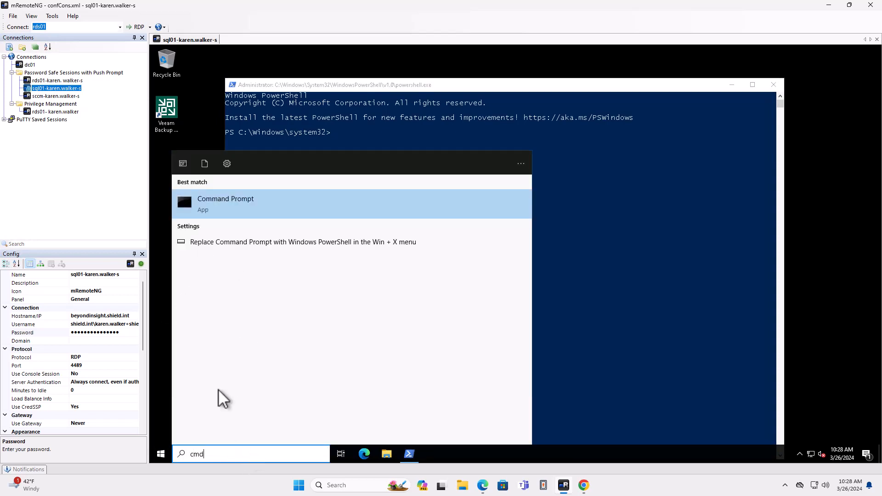
right_click(283, 202)
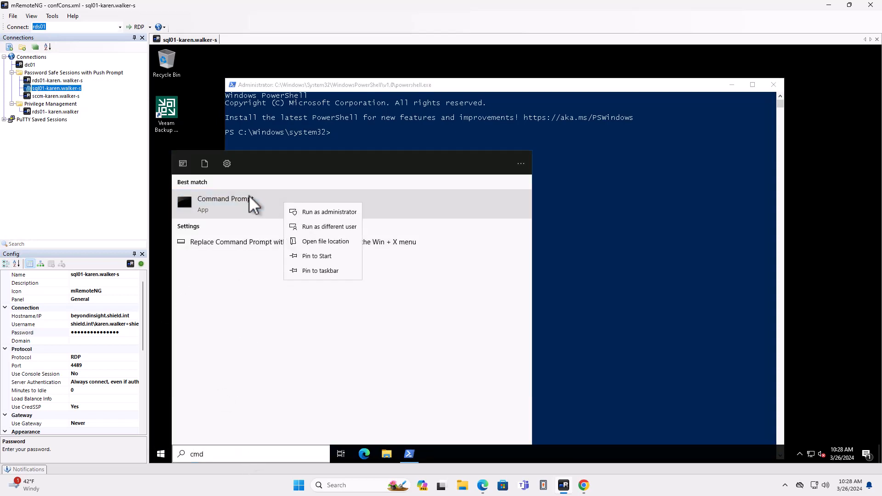
left_click(326, 211)
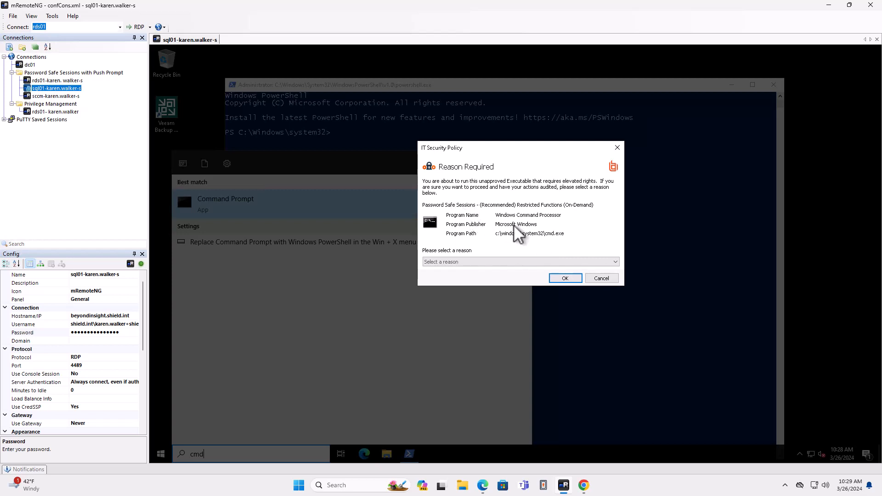
left_click(477, 261)
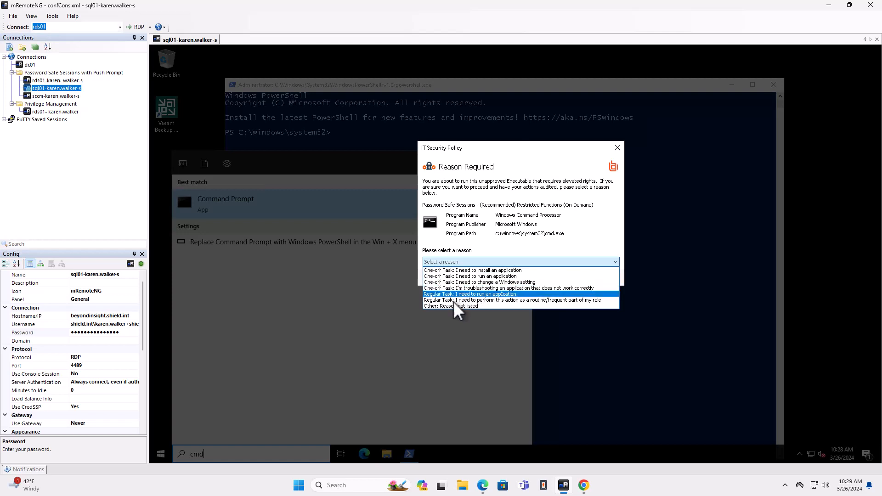
left_click(465, 306)
left_click(568, 278)
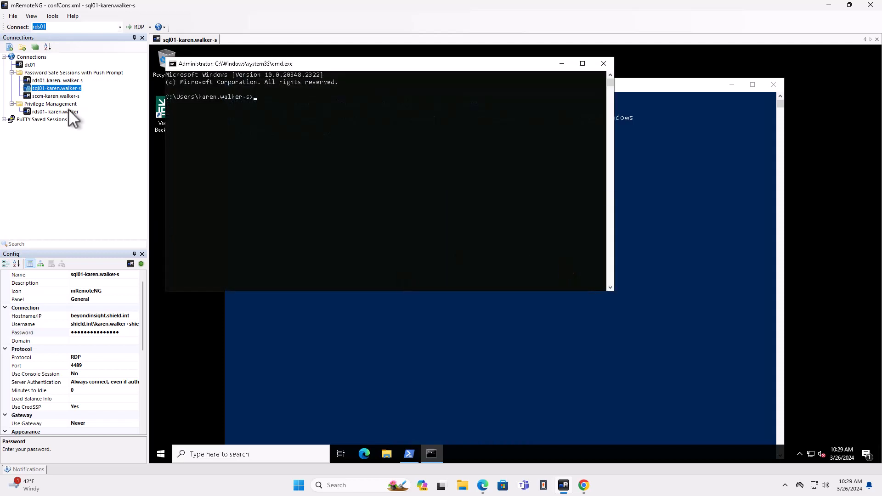
Connect to sccm through its saved Password Safe session and open the Windows search on that server.
left_click(53, 96)
double_click(54, 97)
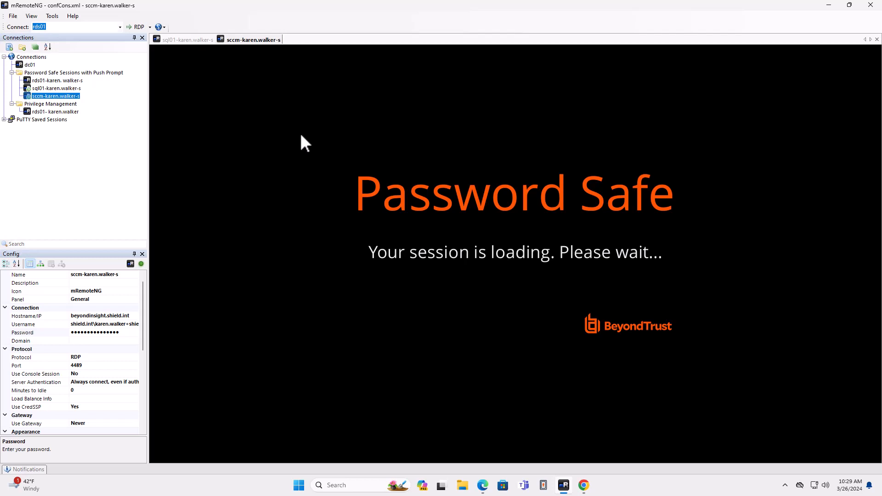
left_click(63, 72)
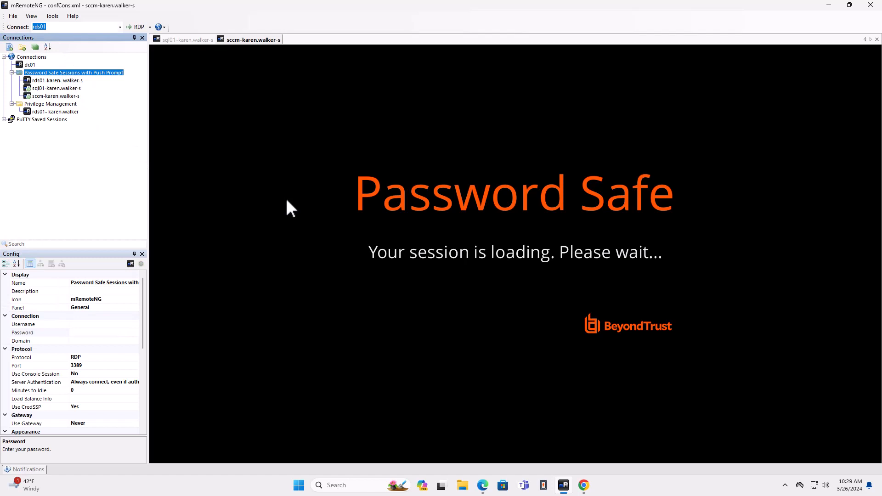
left_click(61, 95)
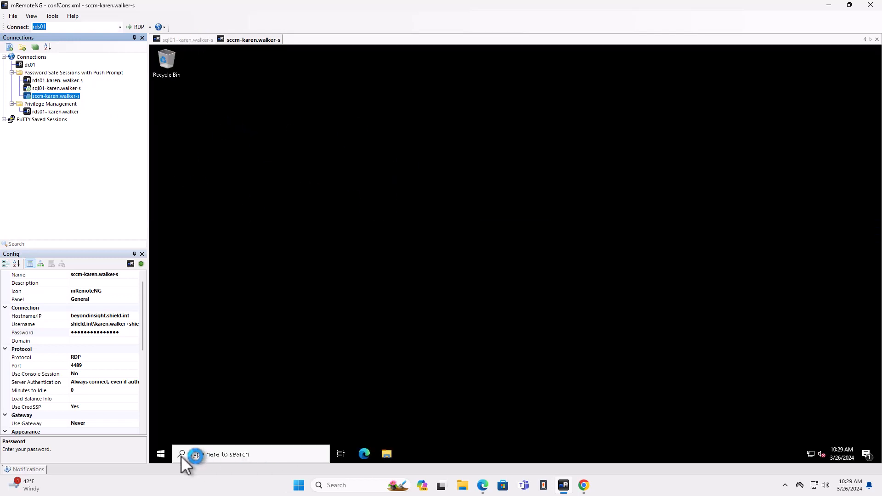
left_click(210, 453)
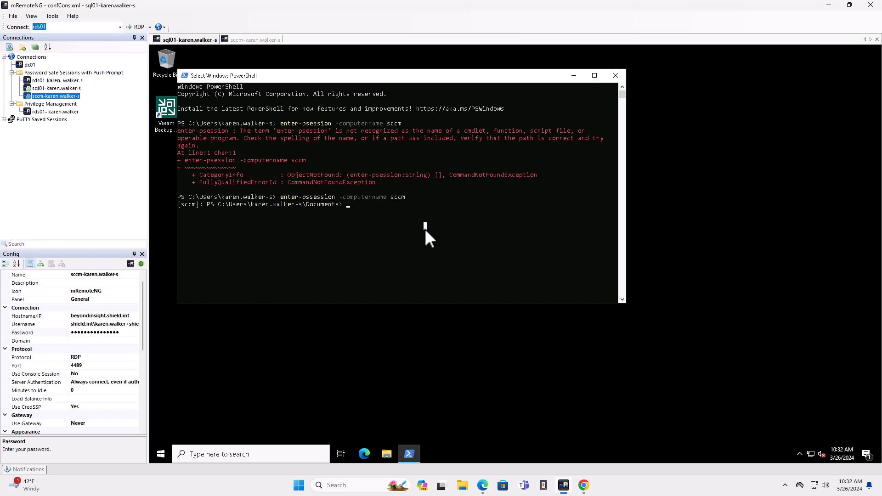
Query the spooler service's status with get-service in the remote PowerShell session on sccm.
type("get-service spooler")
key("Return")
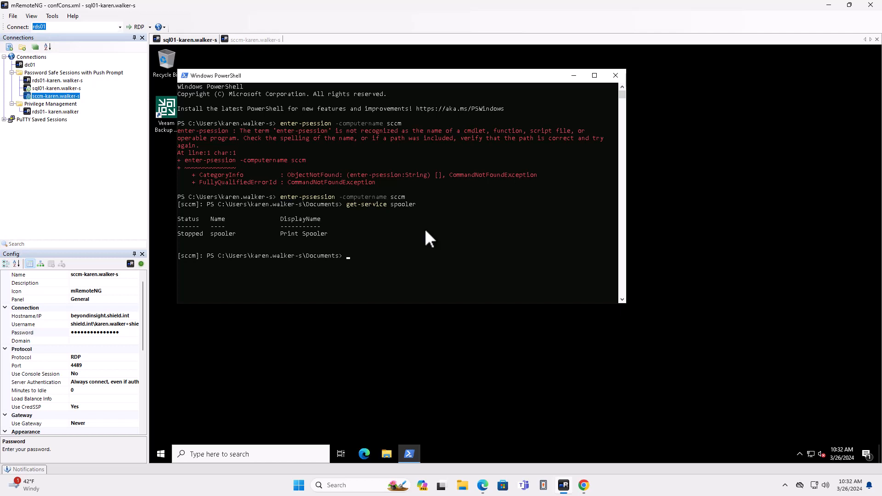
Start the spooler service on sccm with start-service spooler, and query its status again.
type("start-service spooler")
key("Return")
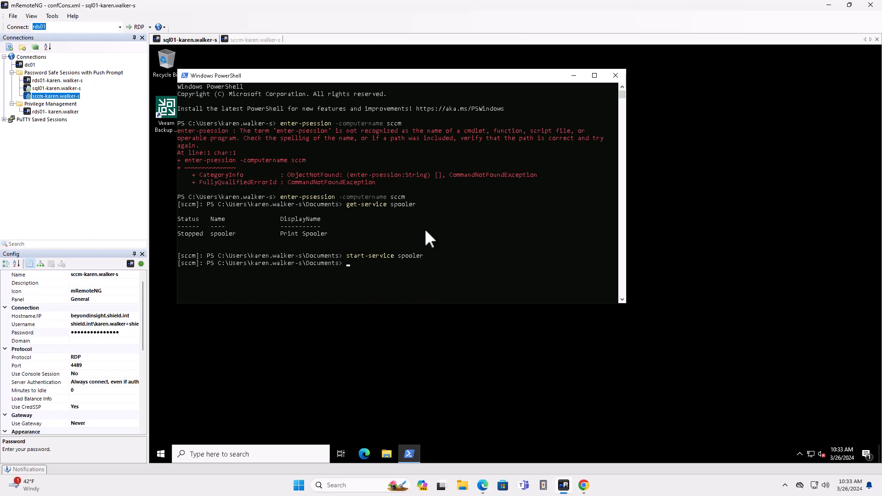
key("Up")
key("Up")
key("Return")
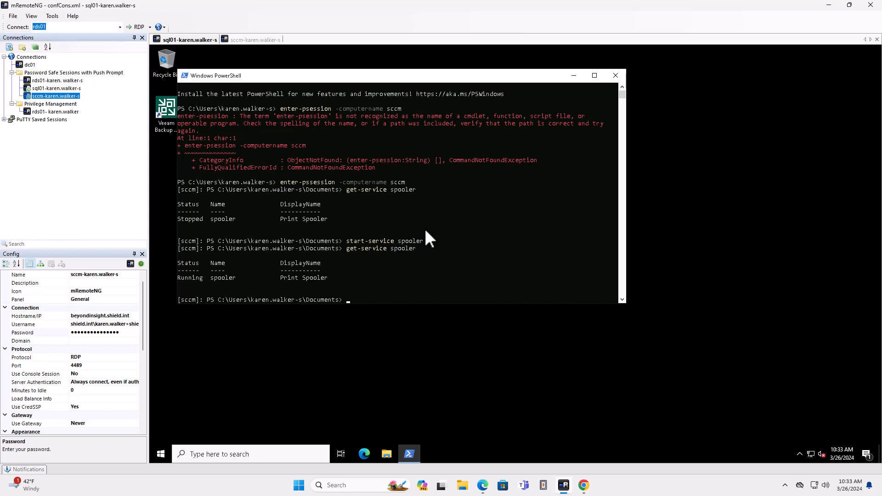
Switch to the Privilege Management Console in Chrome and filter the policies by the owner's surname in the policy name.
left_click(582, 488)
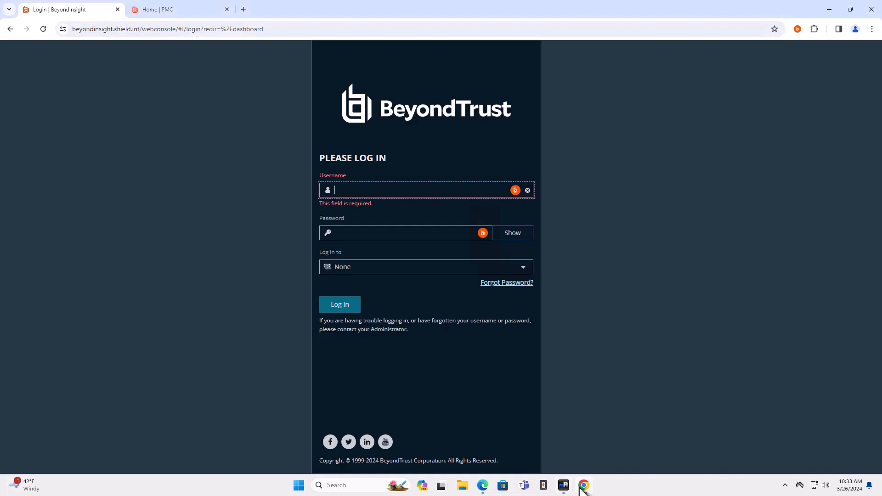
left_click(166, 14)
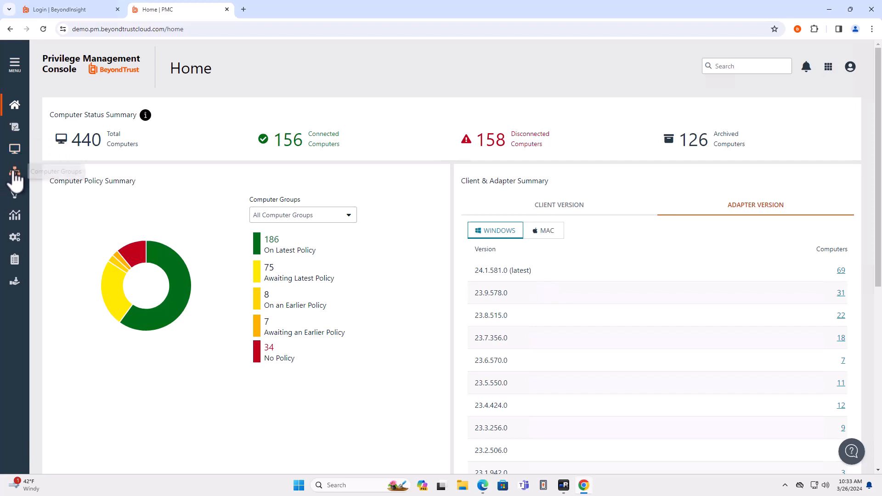
left_click(19, 134)
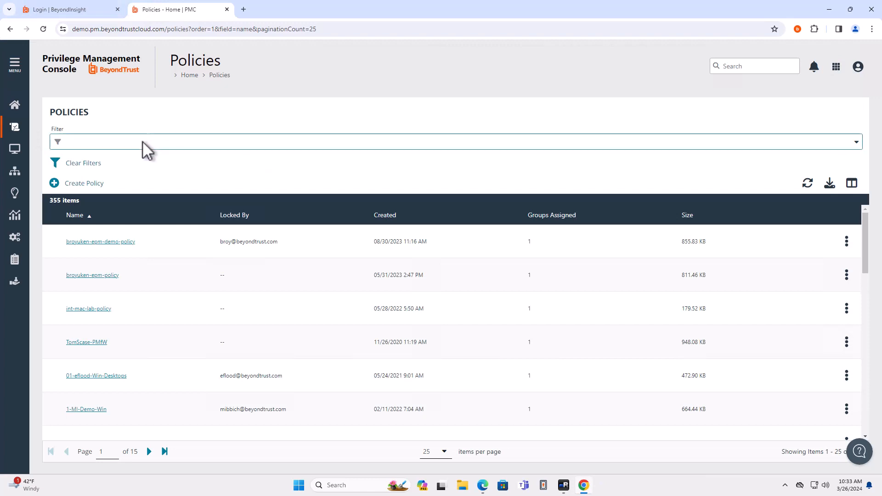
left_click(141, 142)
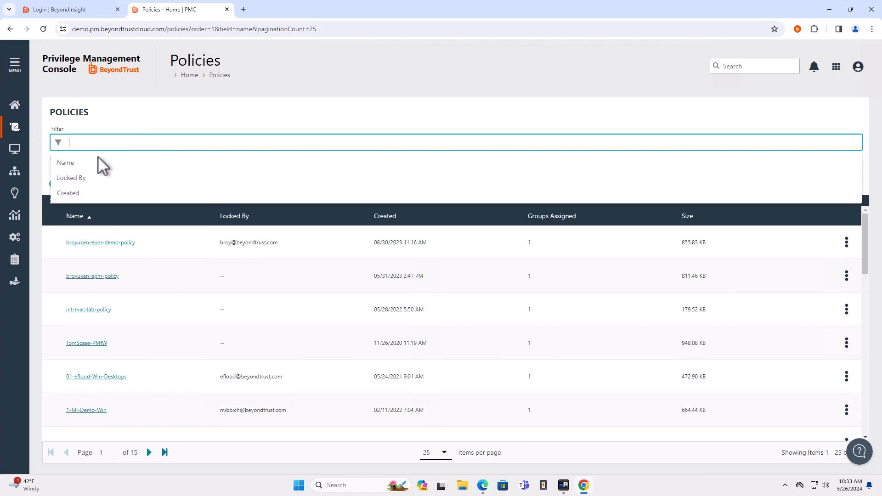
left_click(98, 164)
type("weaver")
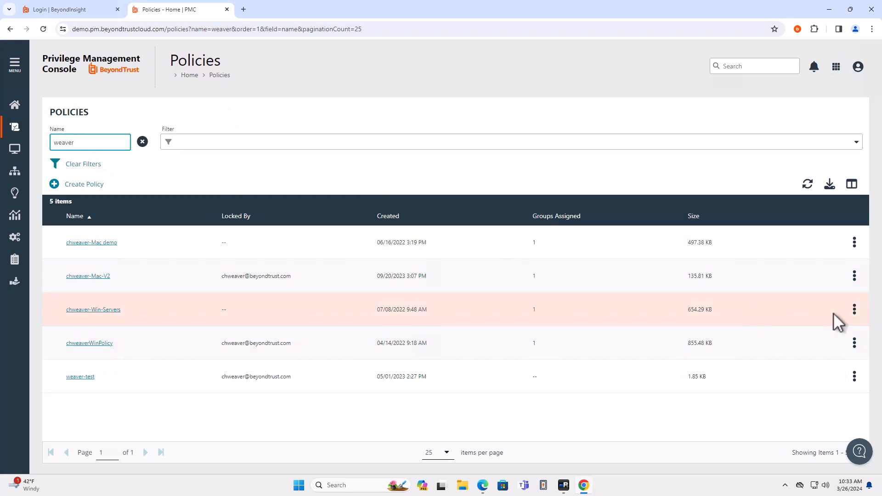
Edit and lock the Win-Servers policy, and list only its workstyles with Enabled set to yes, with full names readable.
left_click(854, 309)
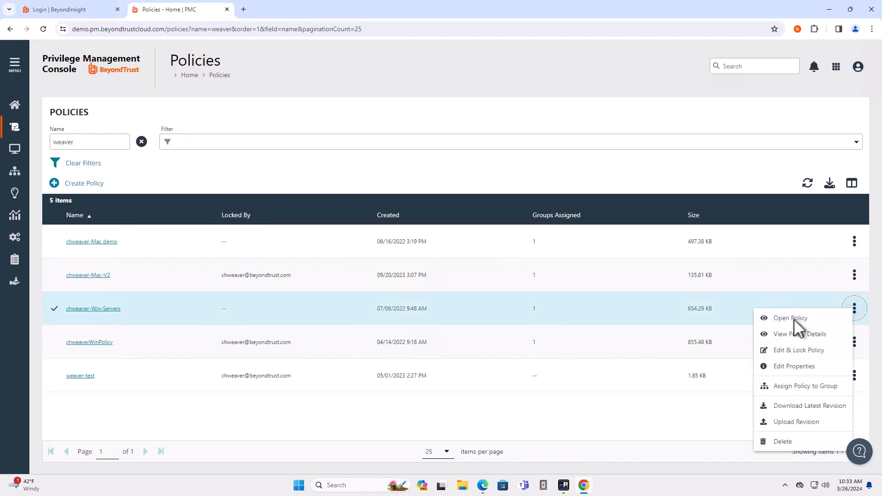
left_click(797, 351)
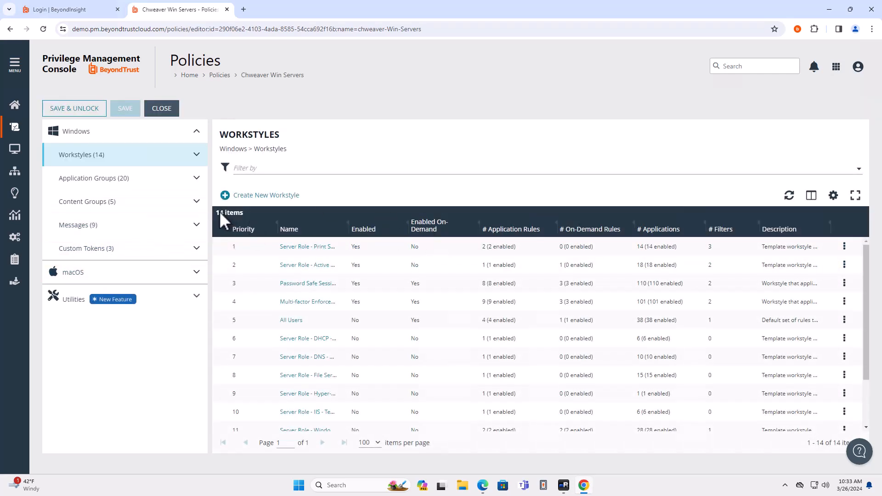
left_click(263, 168)
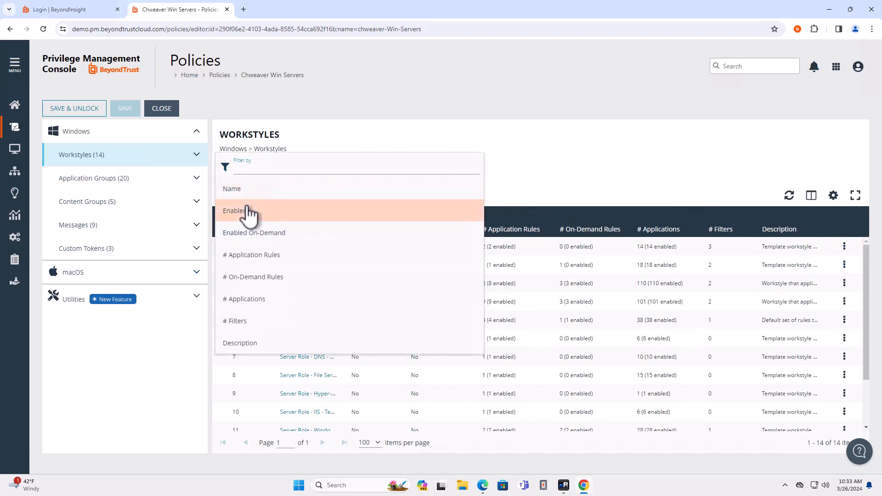
left_click(250, 212)
type("yes")
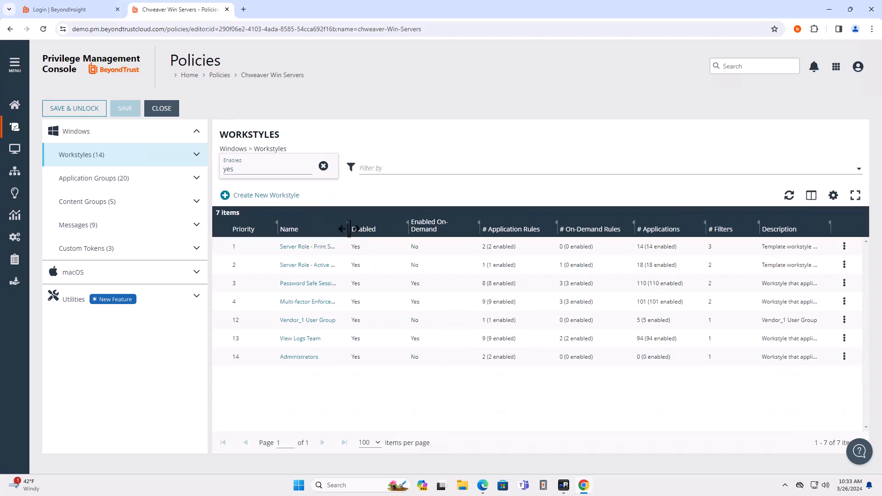
left_click_drag(371, 224, 374, 225)
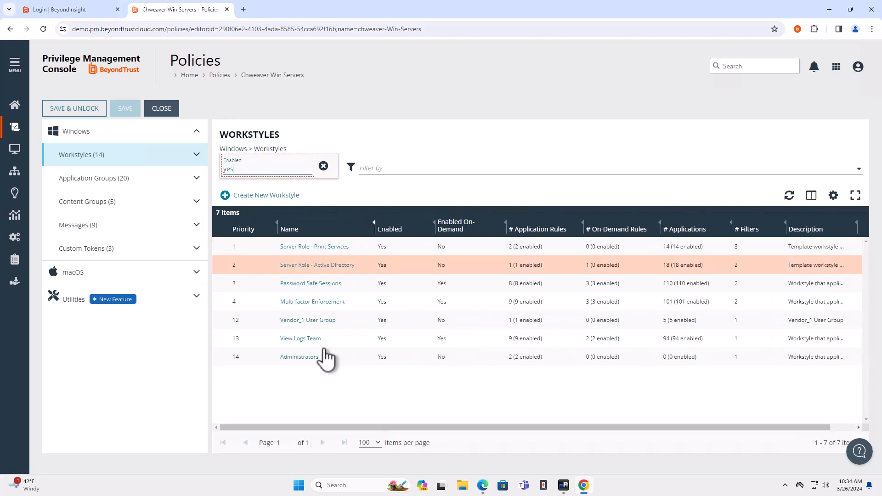
Examine the computer filter of the Password Safe Sessions workstyle, including its remote desktop matching and host name.
left_click(329, 284)
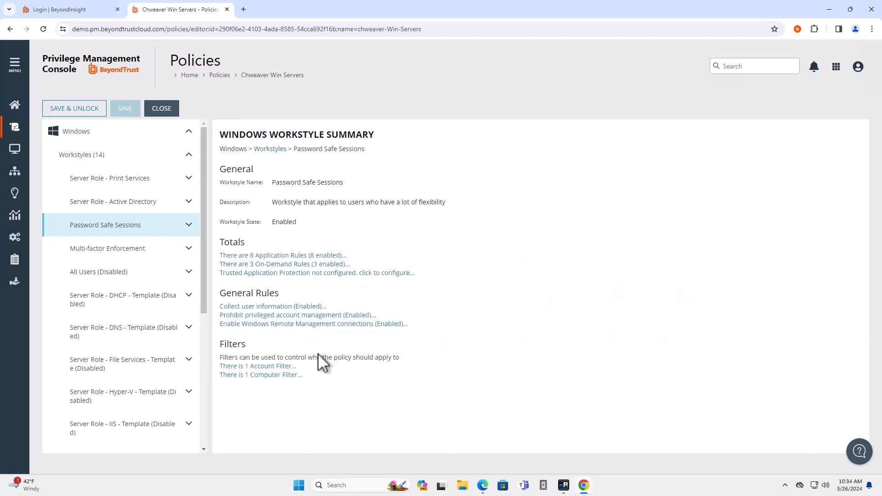
left_click(273, 374)
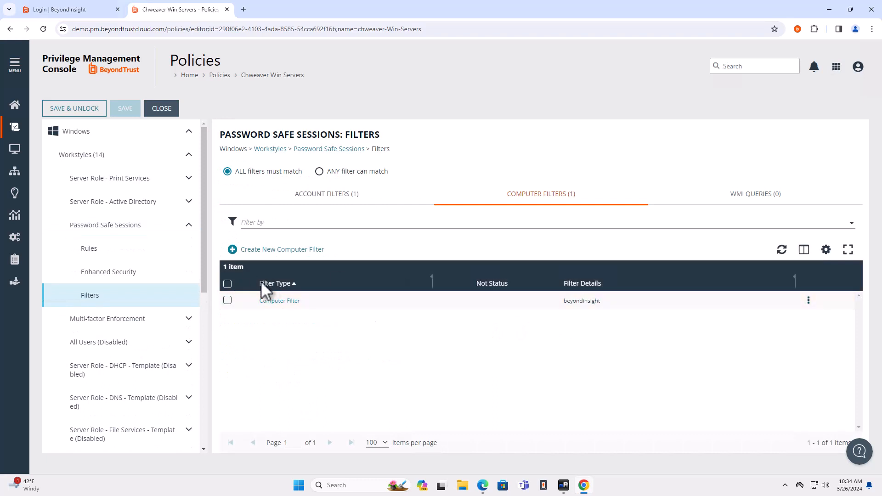
left_click(276, 303)
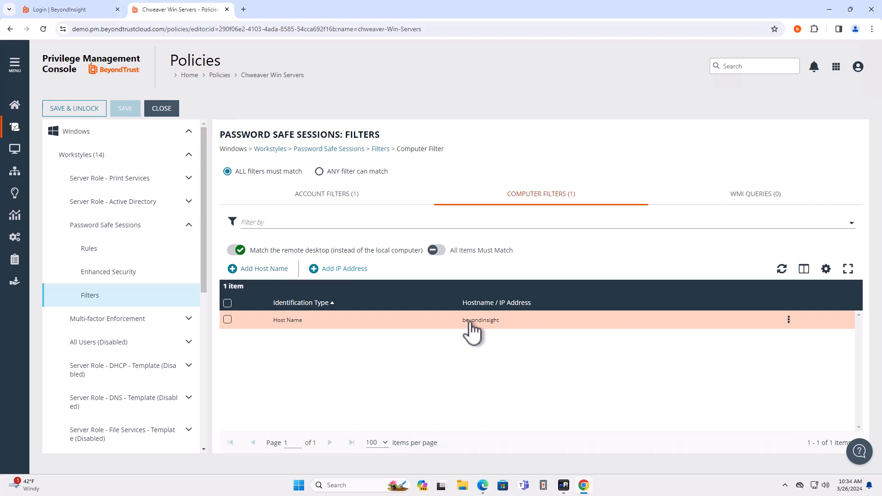
Show the application rules of the Password Safe Sessions workstyle with wider Target Application Group and Message columns.
left_click(110, 252)
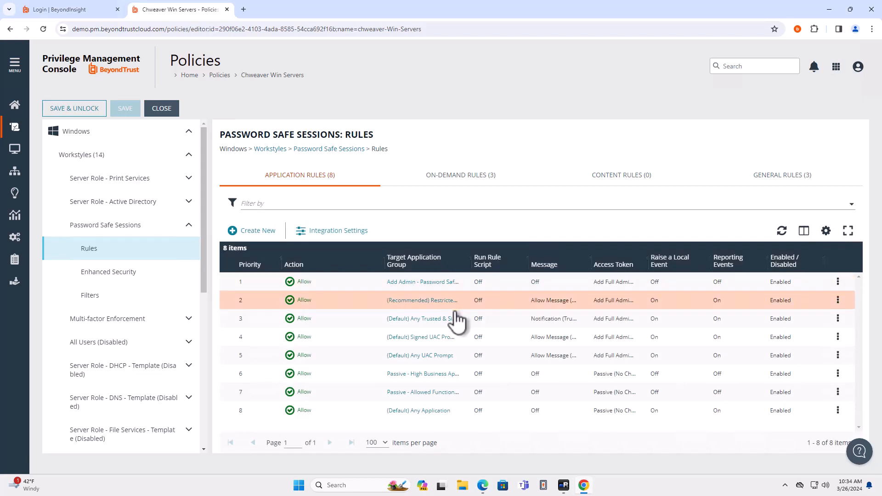
left_click_drag(472, 261, 509, 261)
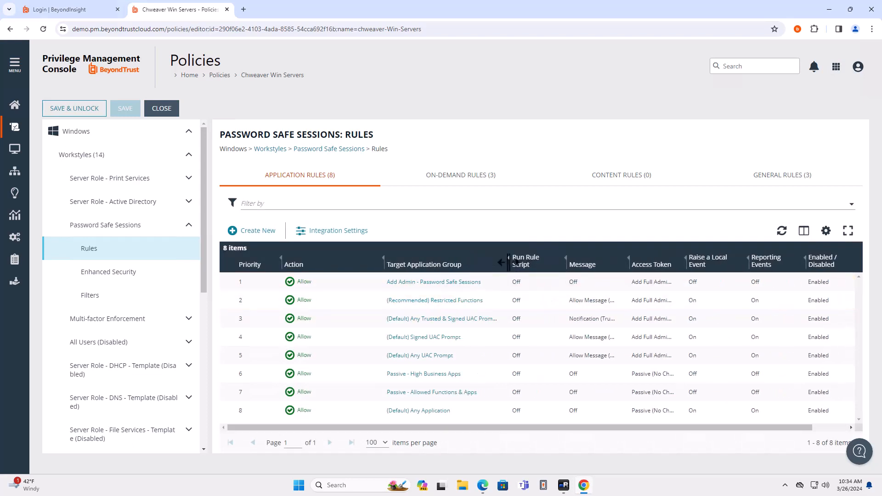
left_click_drag(628, 262, 672, 261)
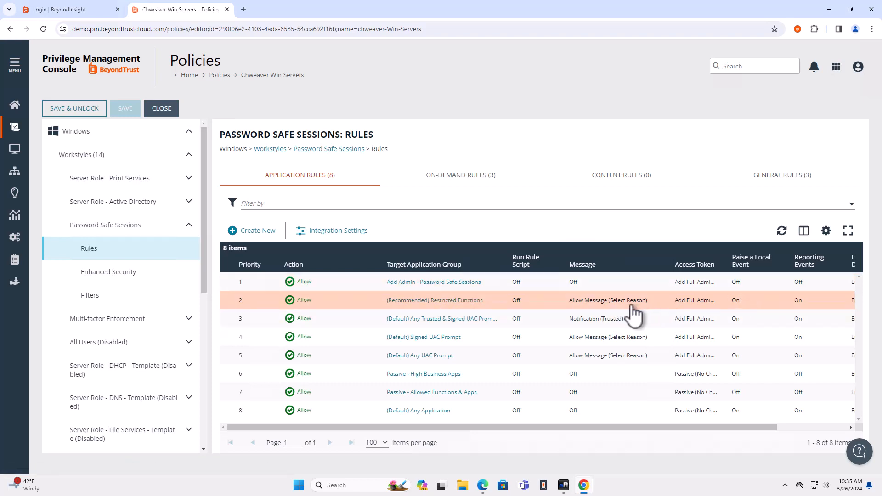
Set the action of the (Default) Any UAC Prompt application rule to Request and save the rule changes.
left_click(701, 355)
left_click(788, 428)
left_click(729, 376)
left_click(837, 355)
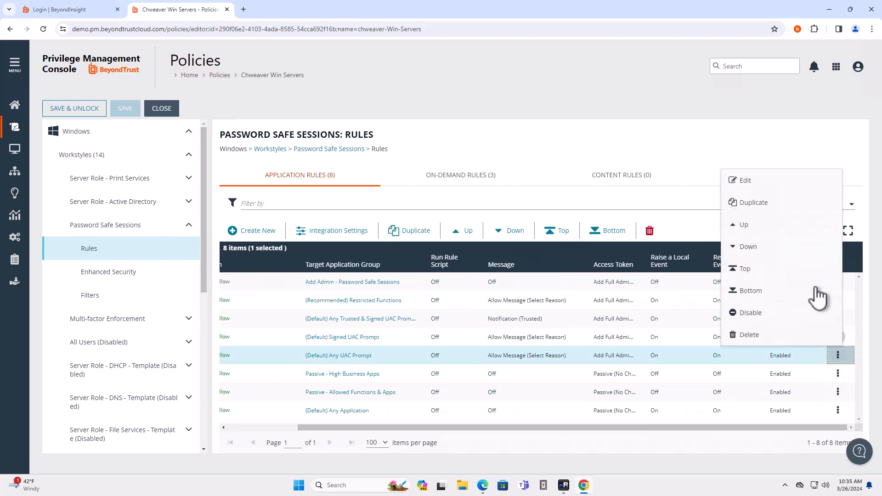
left_click(754, 182)
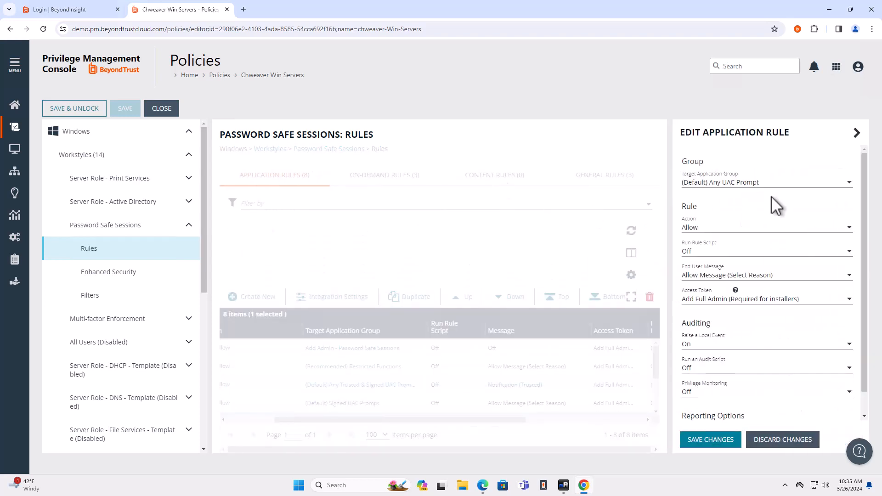
left_click(734, 180)
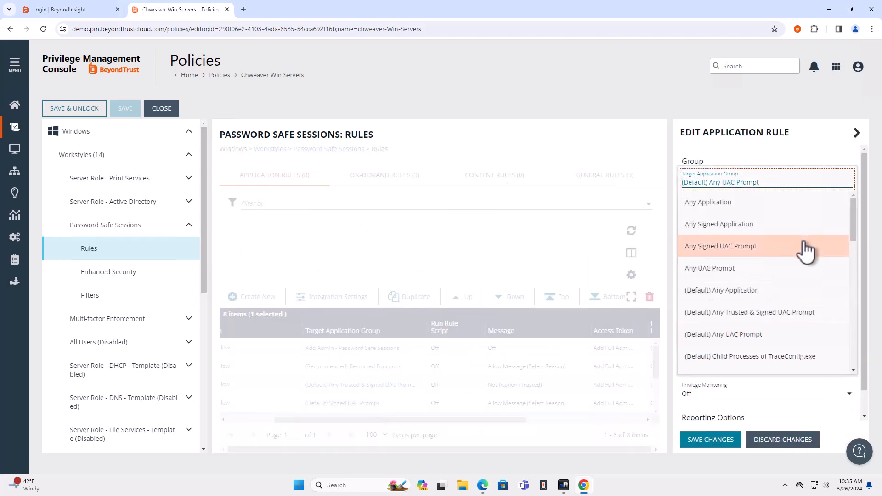
left_click(765, 159)
left_click(721, 231)
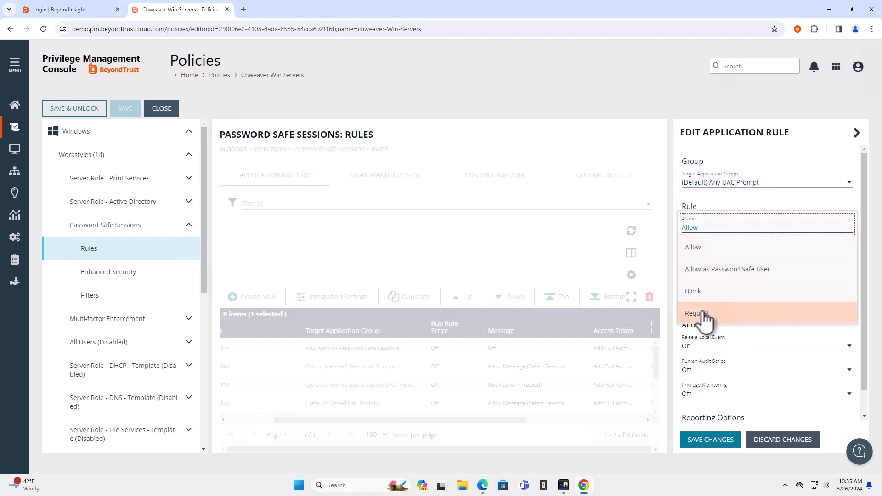
left_click(703, 311)
left_click(703, 441)
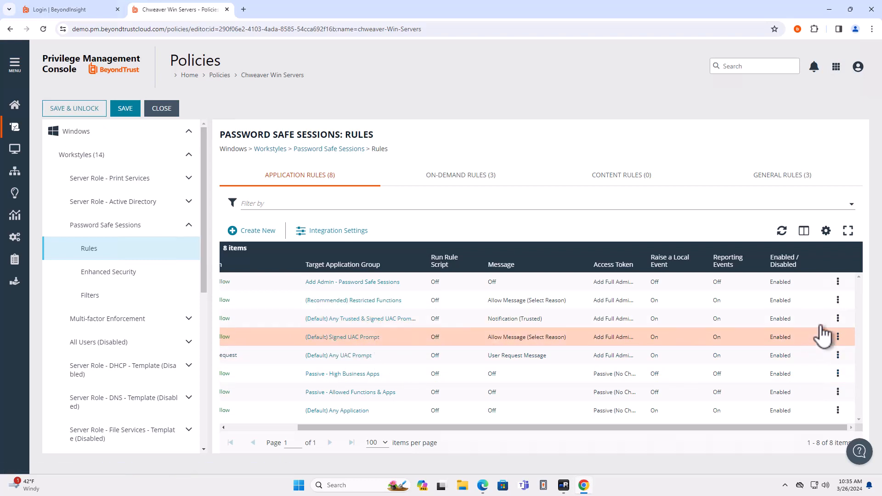
Set the end user message of the (Default) Any Trusted & Signed UAC Prompt rule to Allow Message (Select Reason) and save the changes.
left_click(838, 319)
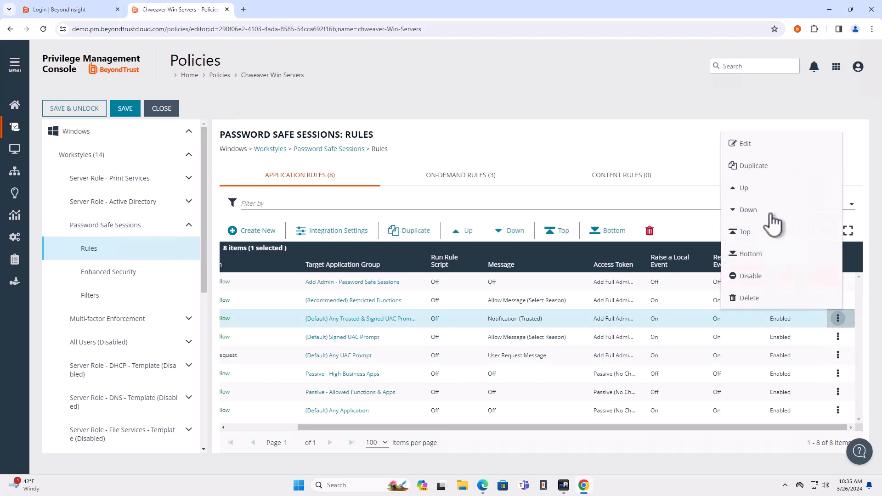
left_click(756, 150)
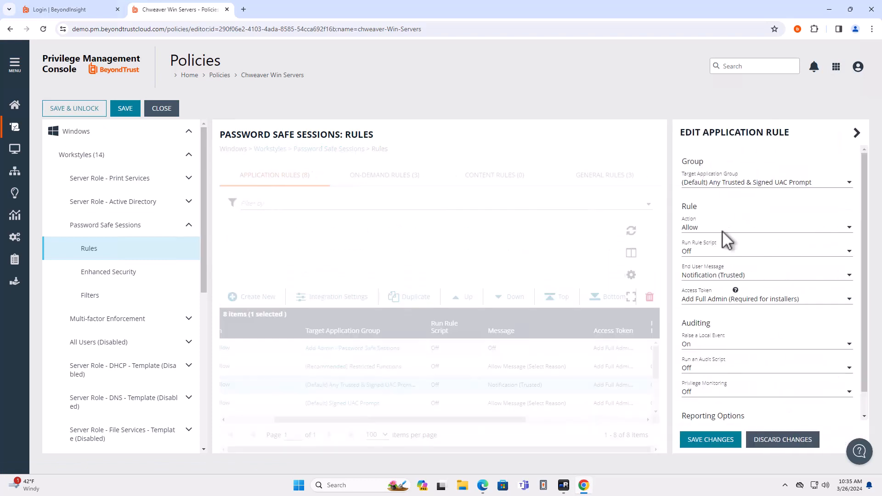
left_click(720, 275)
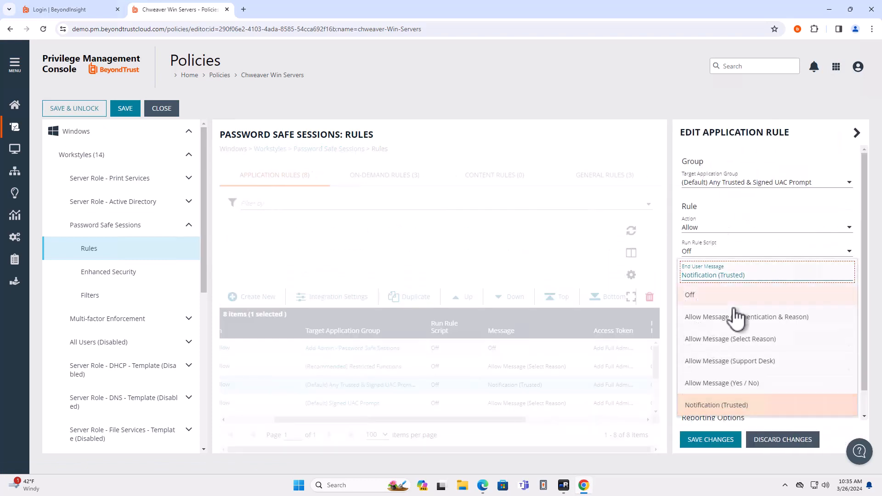
left_click(720, 341)
left_click(718, 440)
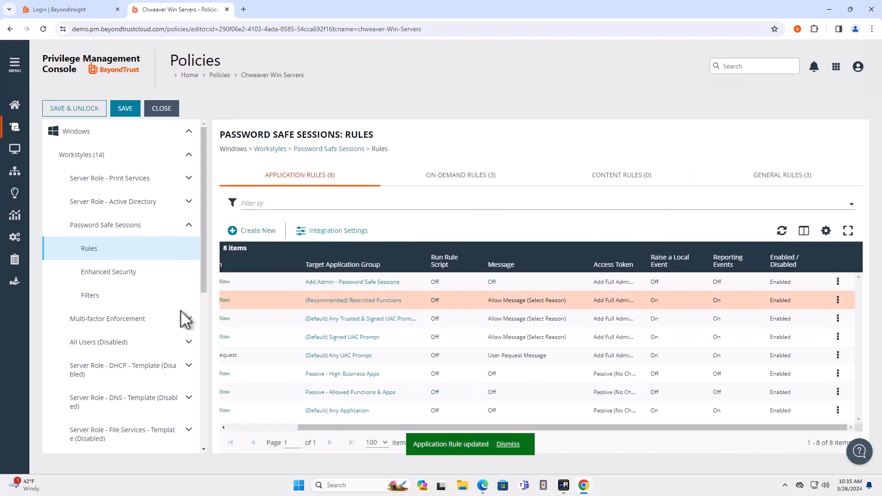
Examine the account filters and application rules of the Multi-factor Enforcement workstyle, widening the Message column to read full message names.
left_click(130, 322)
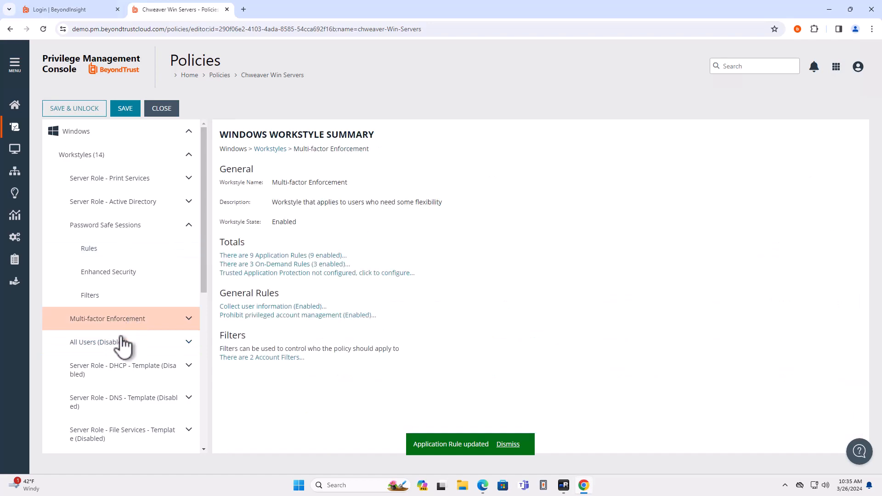
left_click(294, 256)
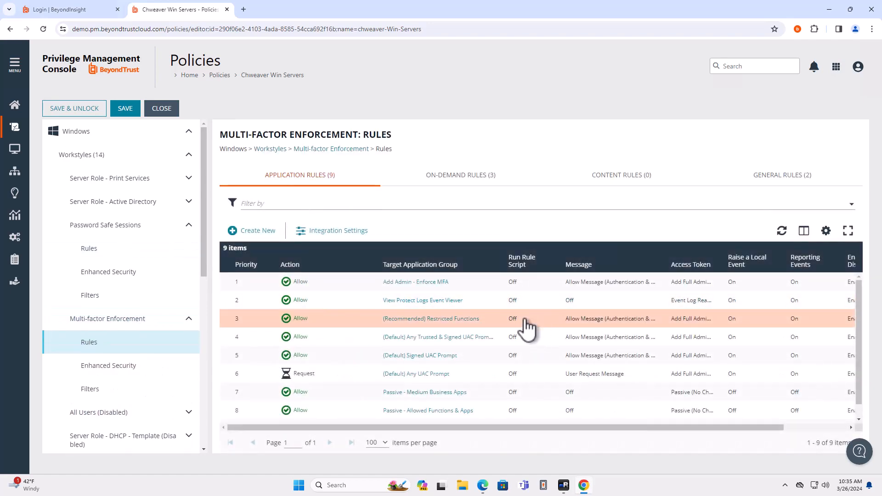
left_click(110, 389)
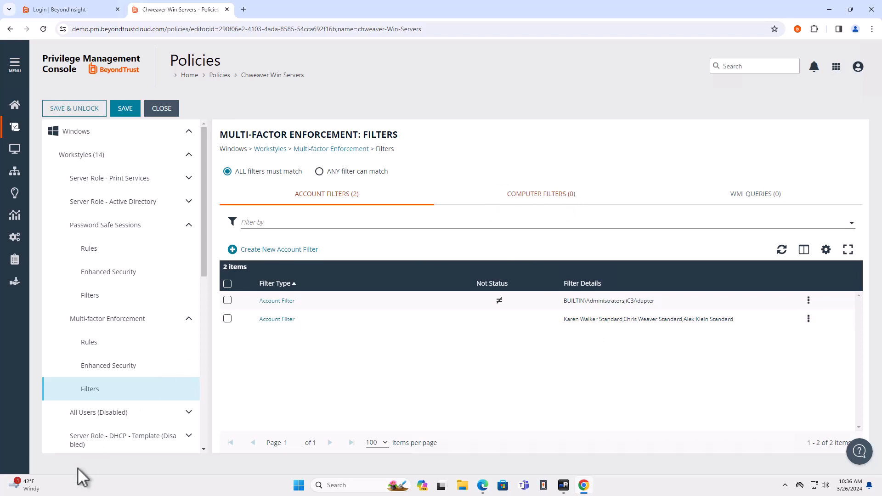
left_click(102, 344)
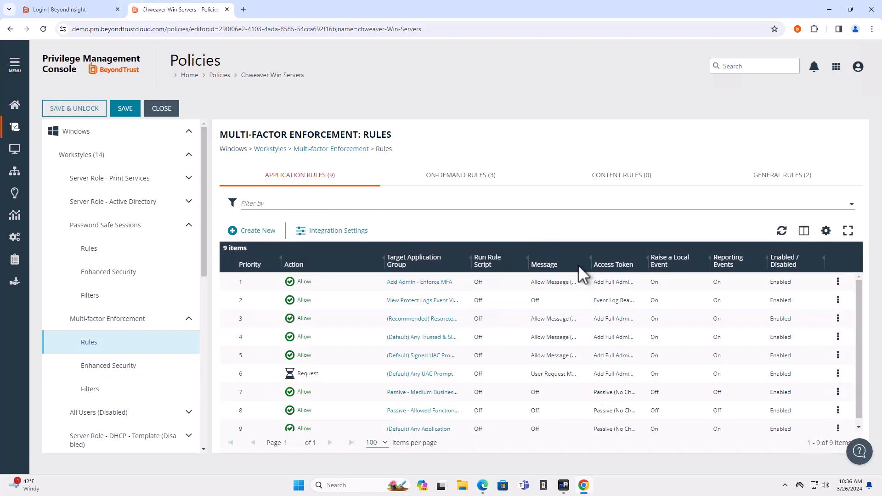
left_click_drag(592, 260, 693, 269)
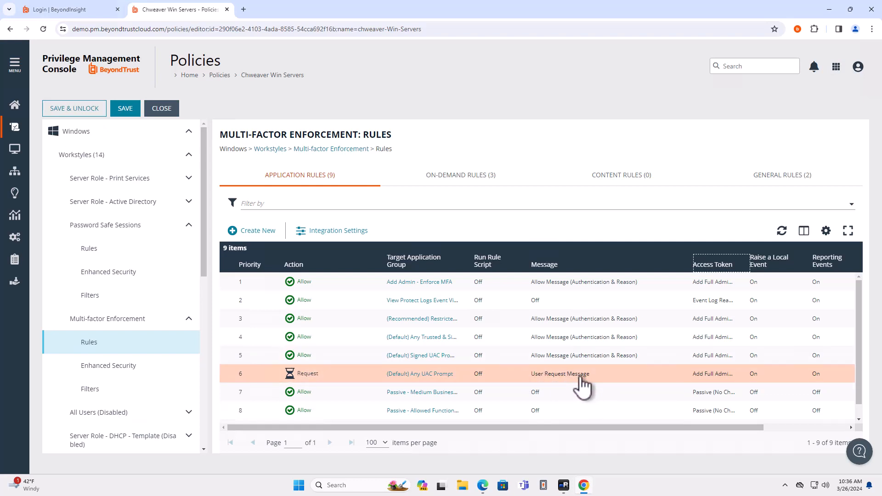
Examine the account filters and computer filter of the Server Role - Print Services workstyle.
left_click(125, 178)
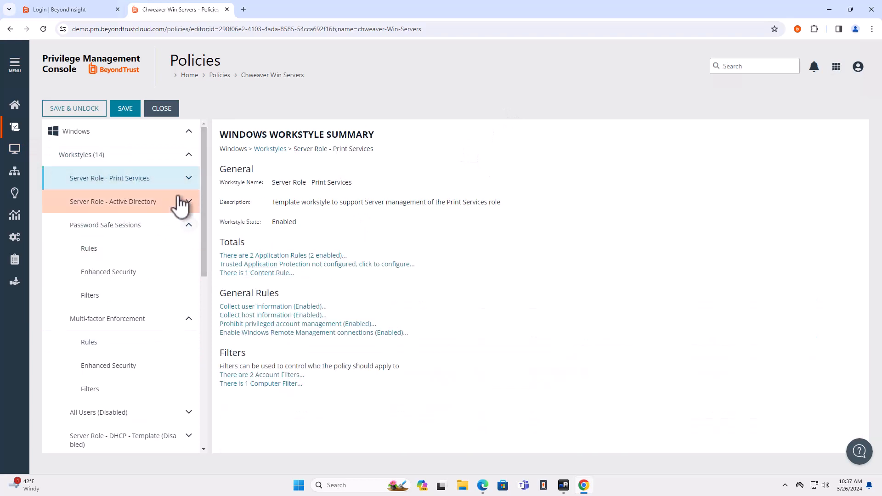
left_click(187, 180)
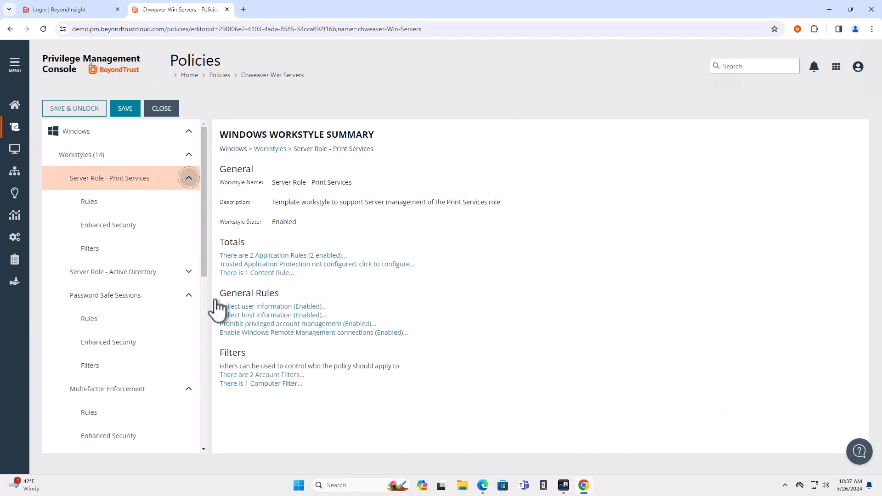
left_click(112, 250)
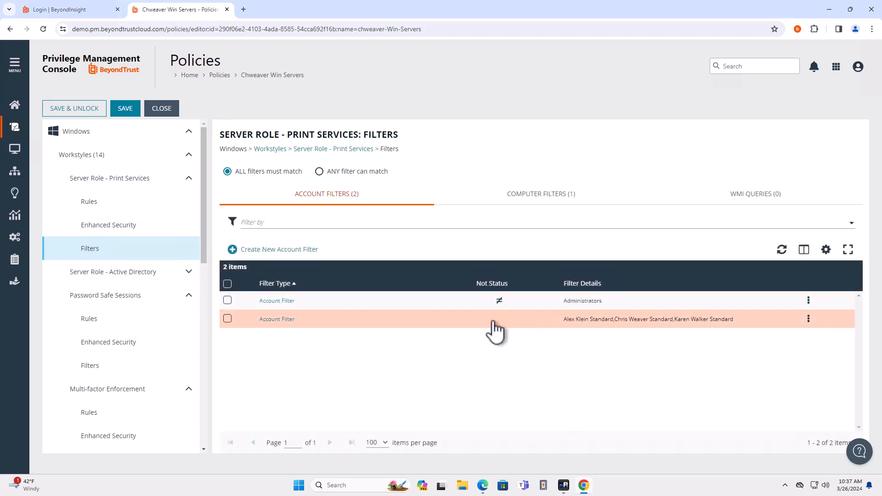
left_click(540, 195)
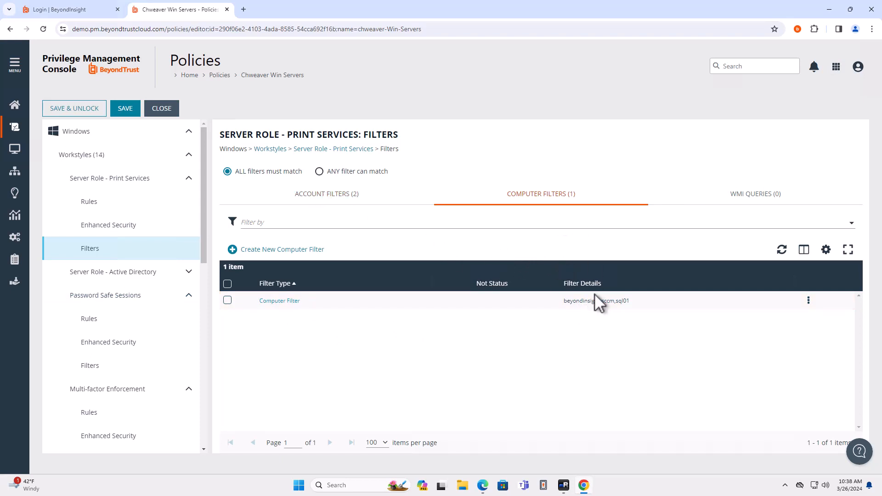
left_click(305, 195)
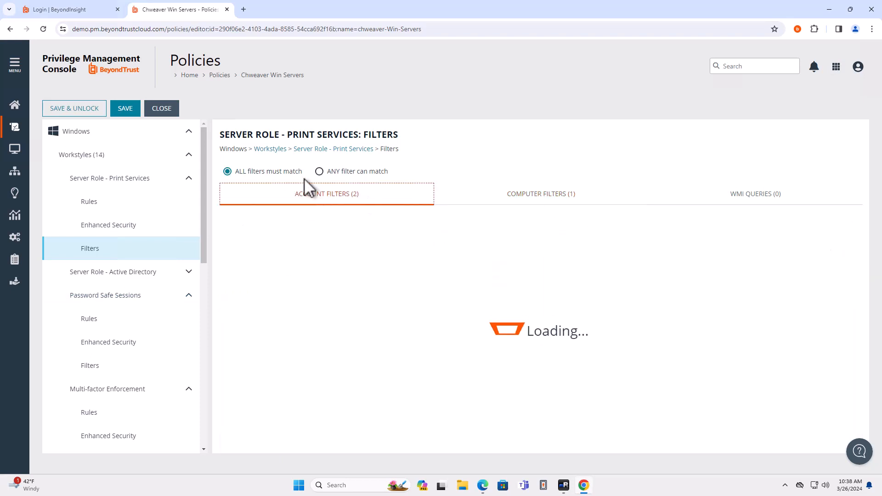
Examine the applications in the PSRemoting and Print Services groups targeted by the Print Services workstyle's rules, and allow the site clipboard access.
left_click(123, 208)
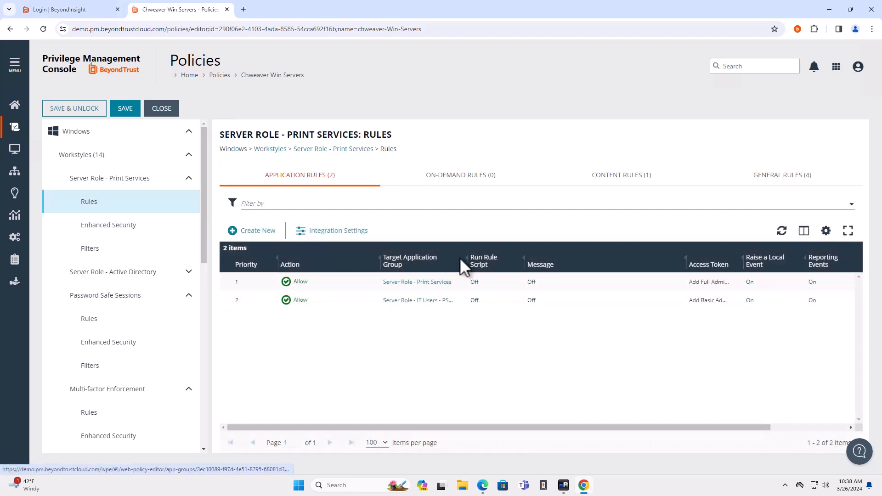
left_click(418, 300)
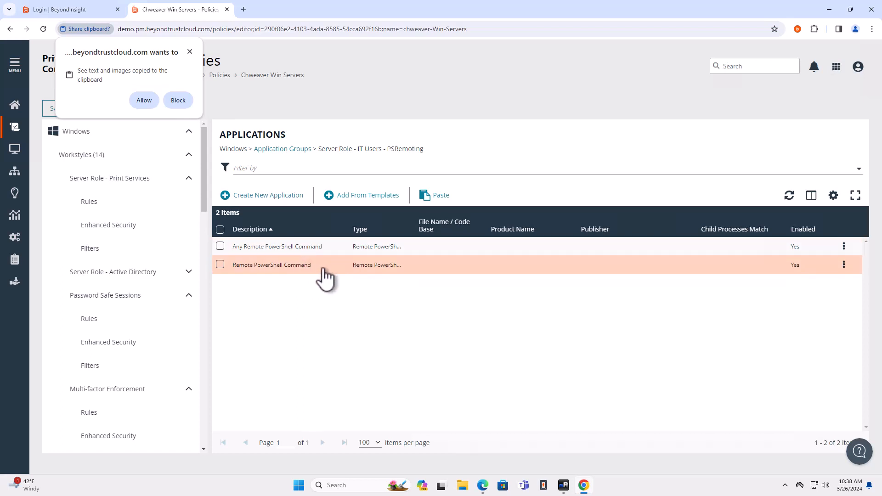
left_click(100, 204)
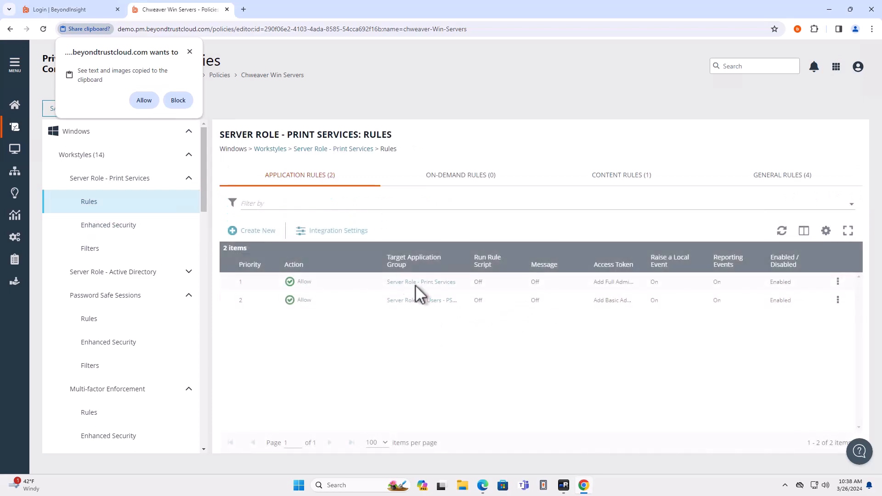
left_click(419, 284)
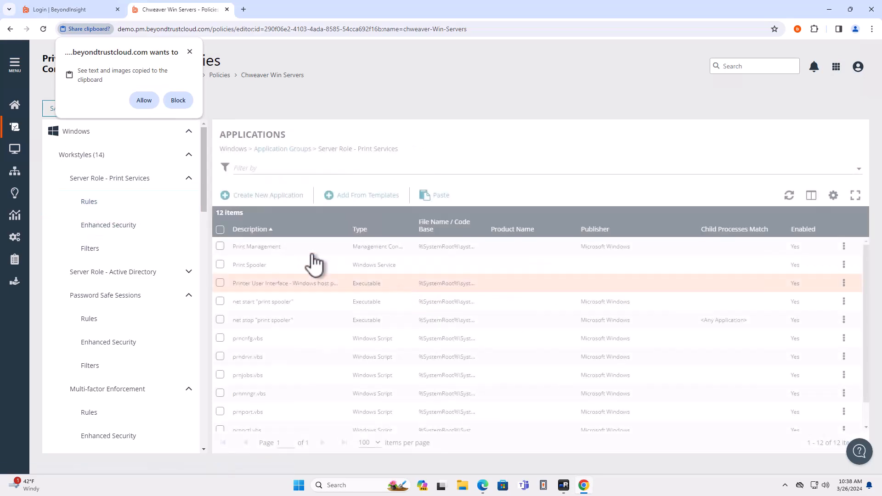
scroll(310, 381, "down", 1)
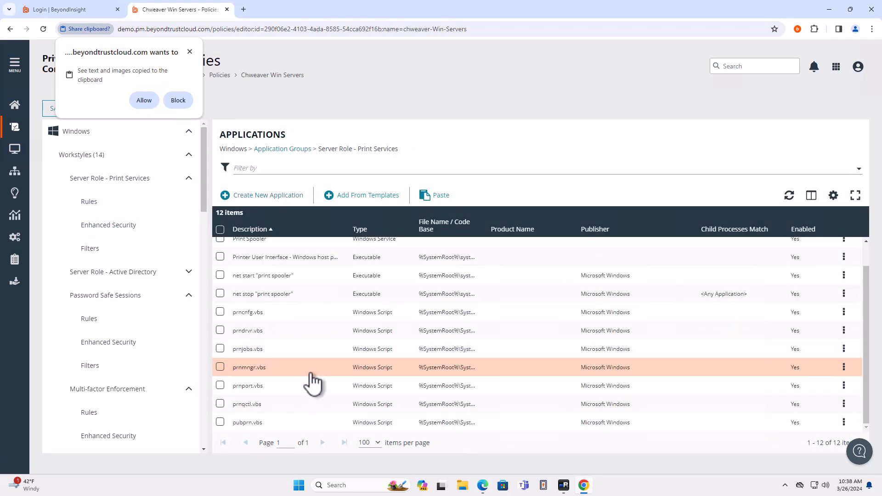
scroll(312, 384, "up", 1)
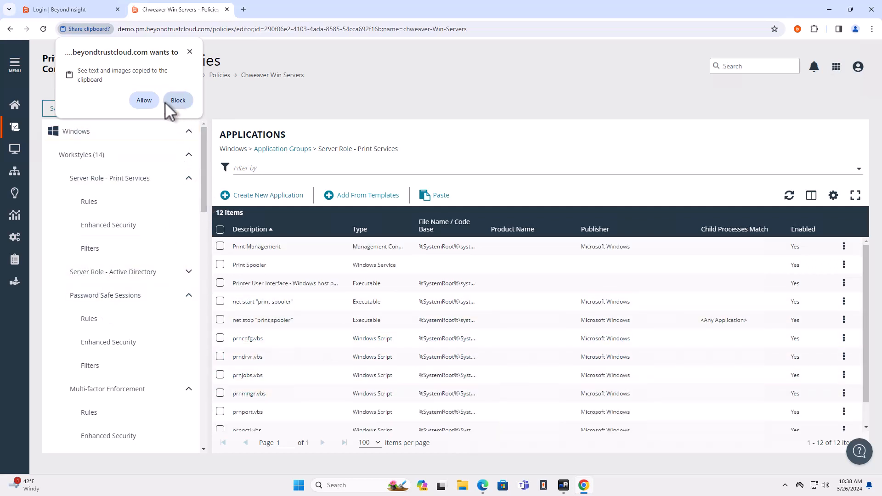
left_click(153, 101)
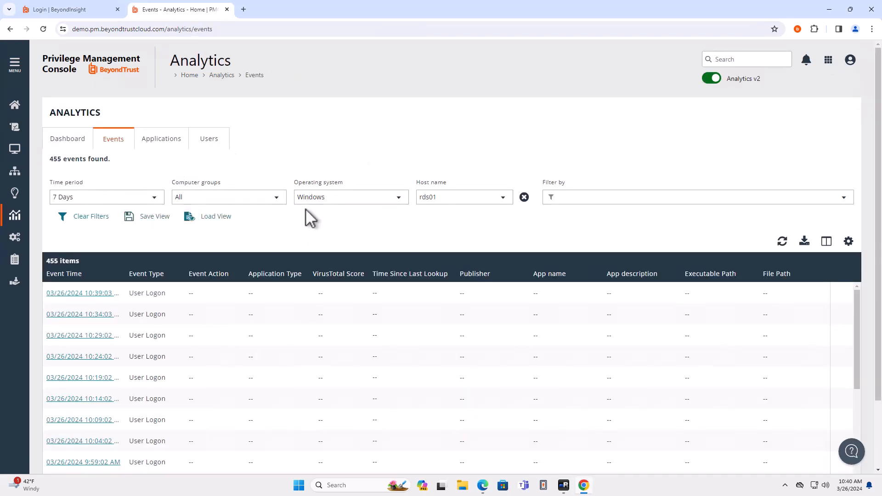
Filter the Analytics events to the Win-Servers computer group and remove the host name filter.
left_click(279, 201)
type("weaver")
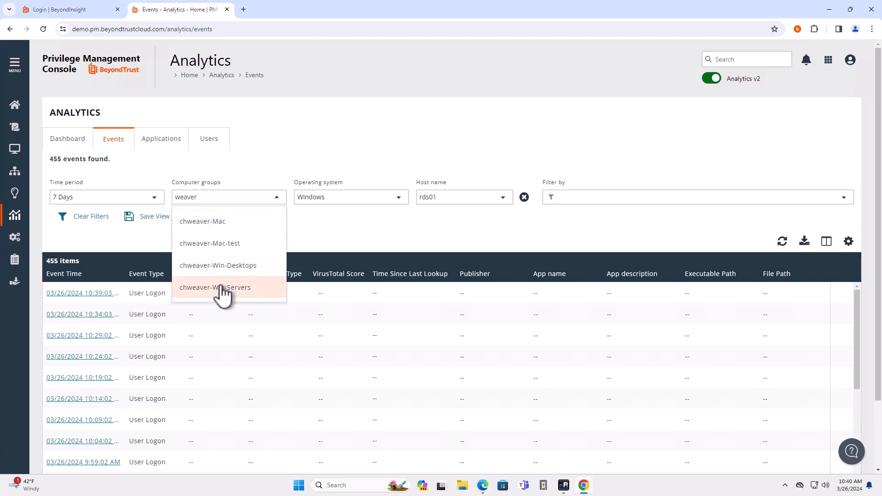
left_click(223, 291)
left_click(524, 197)
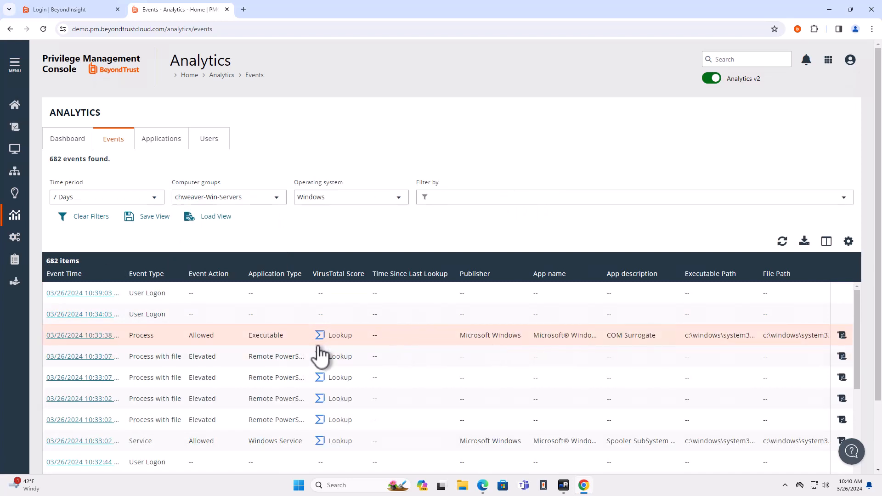
Examine the application details of the allowed COM Surrogate process event, including its executable path, command line and hashes.
scroll(317, 348, "down", 1)
scroll(412, 353, "up", 1)
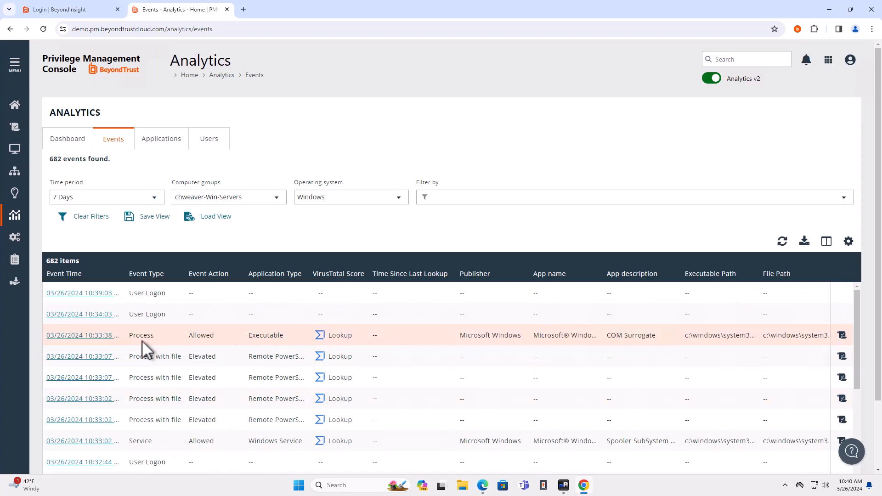
left_click(88, 337)
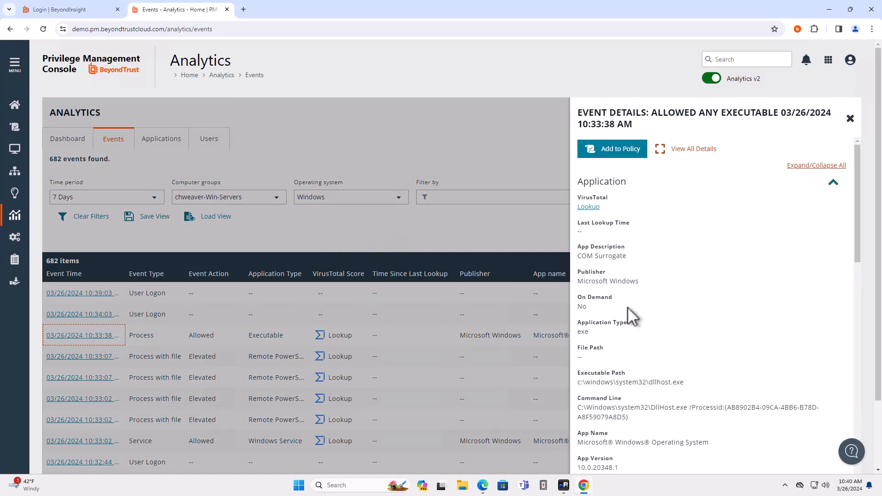
scroll(636, 310, "down", 5)
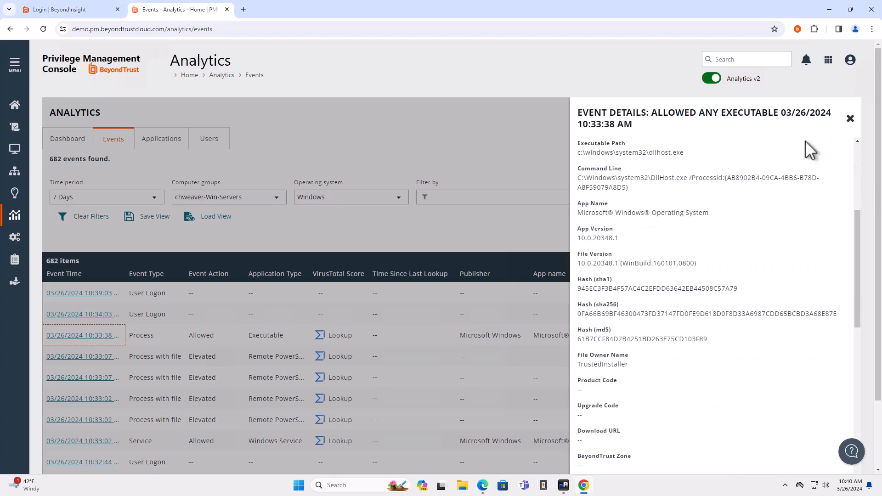
left_click(851, 120)
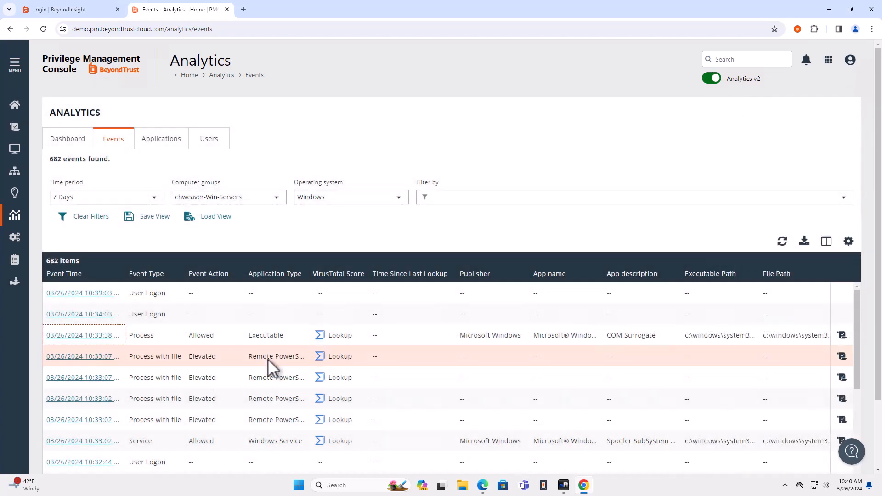
Examine the policy details of the most recent elevated Remote PowerShell event, including its application group, token and workstyle.
left_click(83, 356)
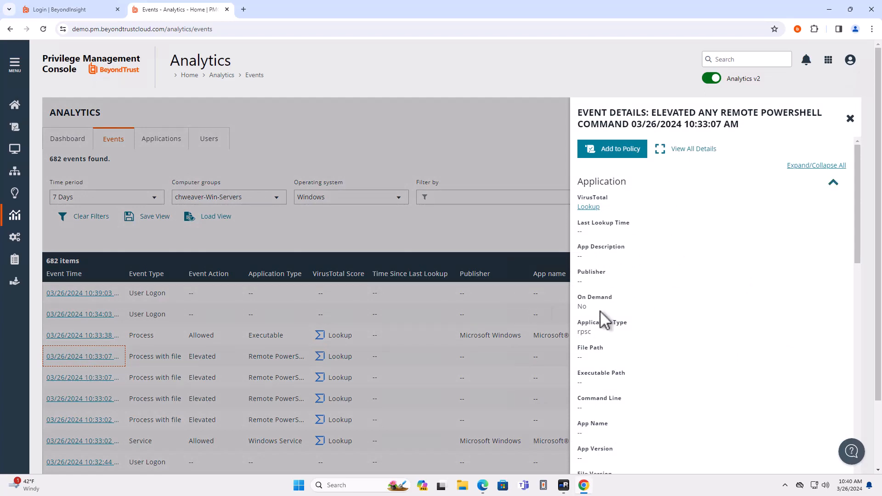
scroll(604, 320, "down", 4)
scroll(604, 320, "down", 7)
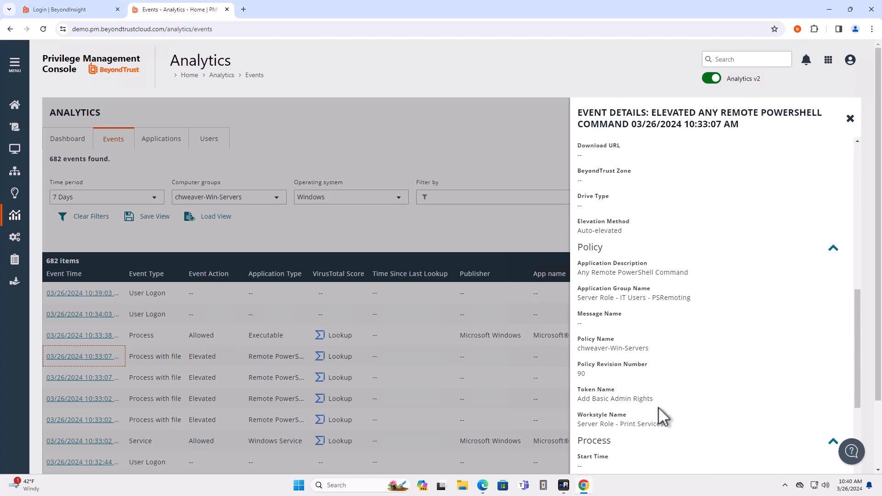
scroll(643, 406, "down", 2)
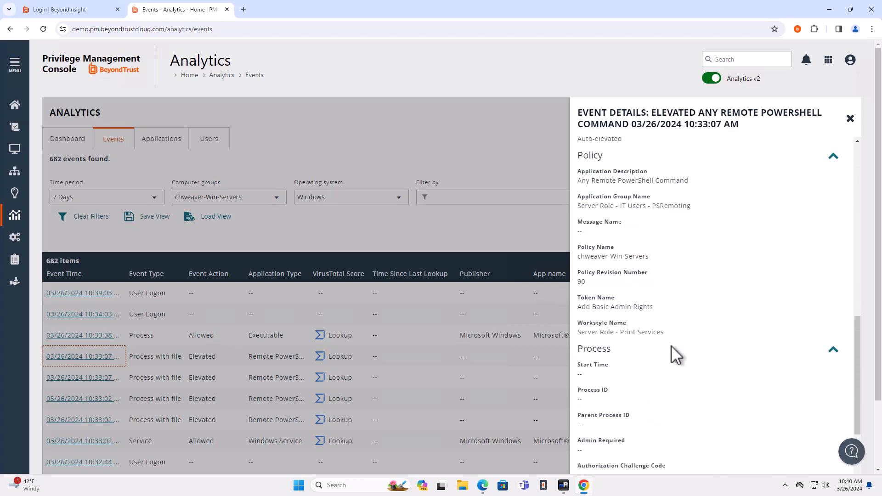
left_click(850, 119)
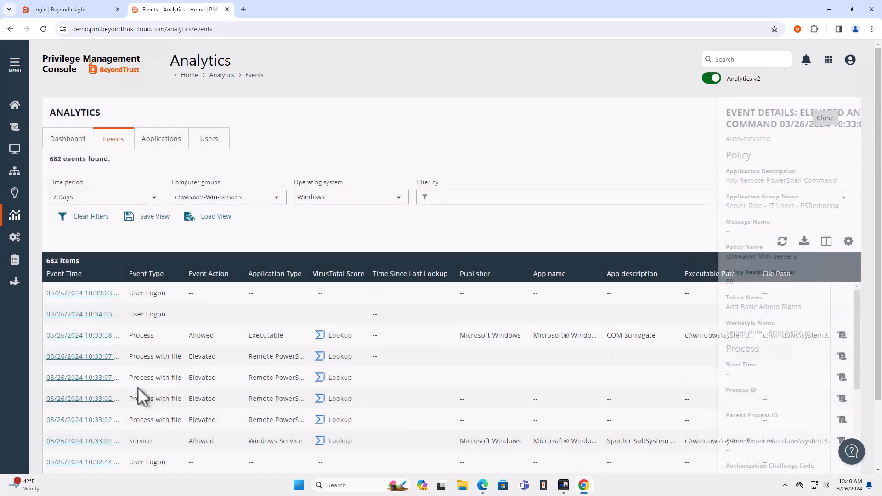
View all details of the second elevated Remote PowerShell event, examining its process, rule script, and session user and host information.
left_click(94, 379)
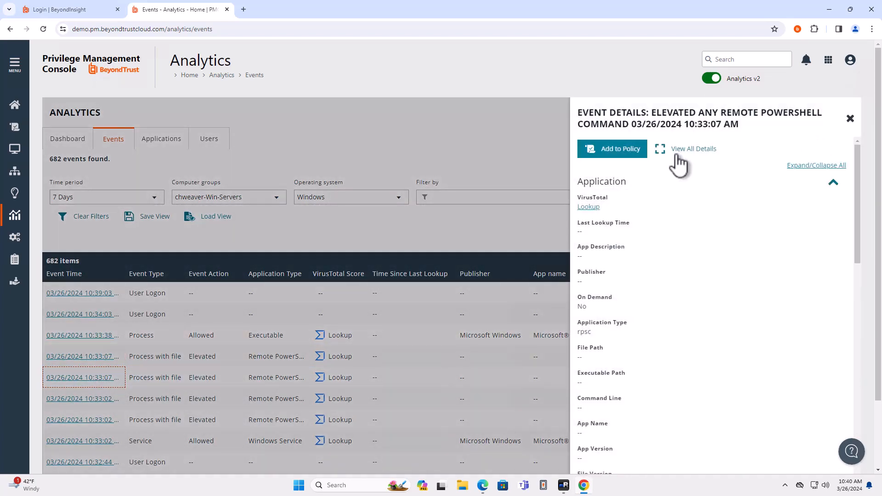
left_click(694, 162)
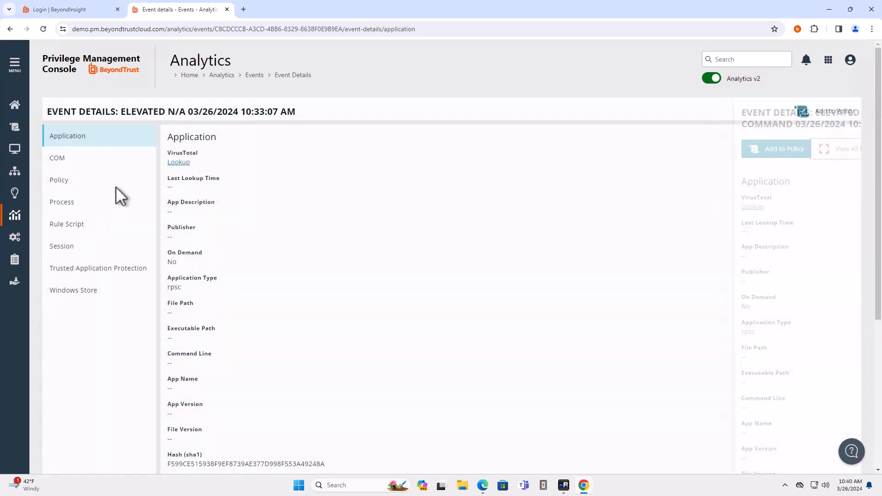
left_click(65, 202)
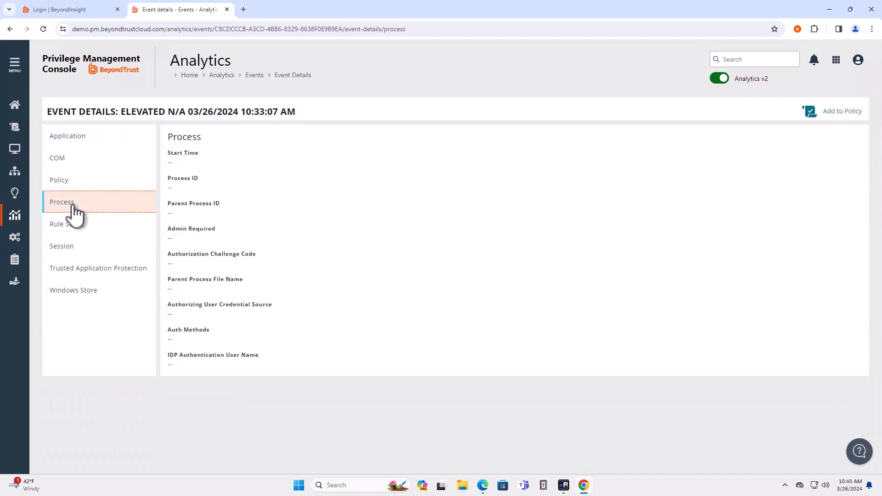
left_click(69, 227)
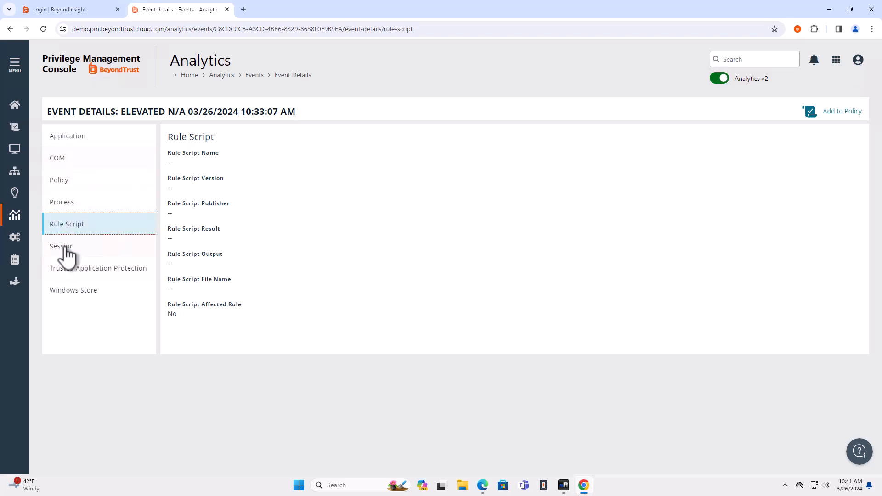
left_click(66, 252)
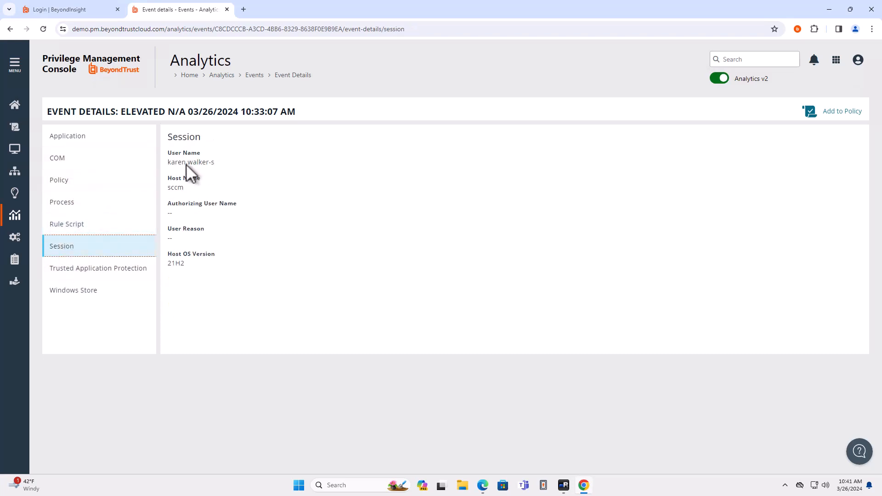
left_click_drag(214, 163, 166, 164)
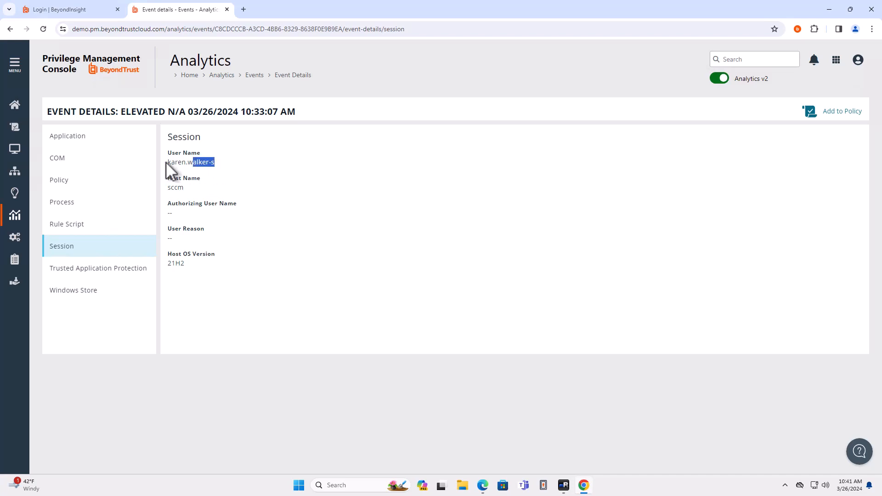
double_click(177, 189)
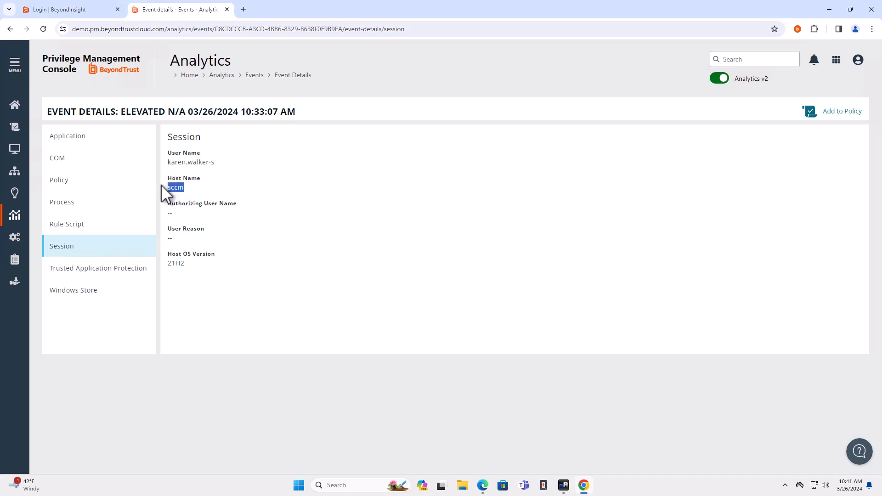
Examine the event's policy and application details, including its hashes, and look up its VirusTotal report.
left_click(75, 184)
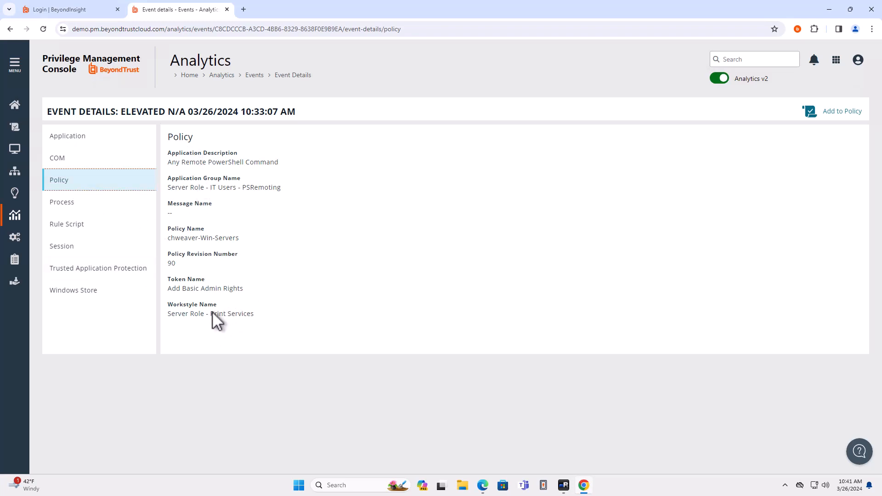
left_click(100, 161)
left_click(99, 145)
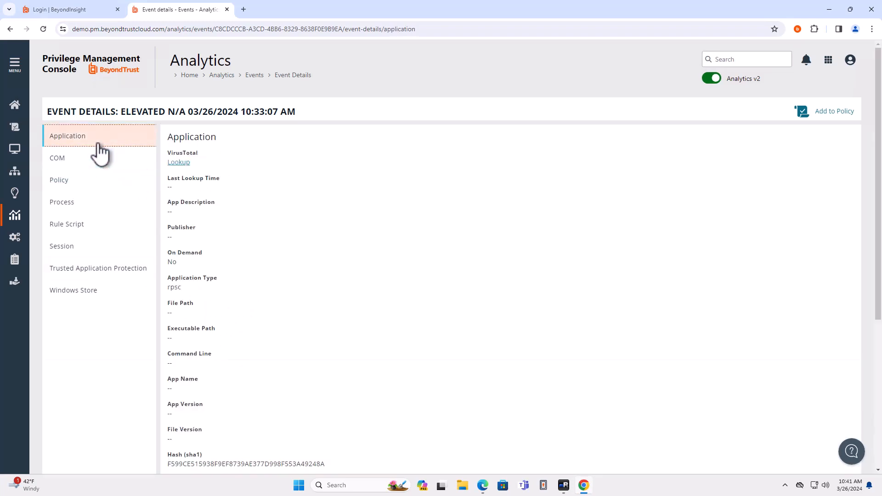
scroll(228, 271, "down", 4)
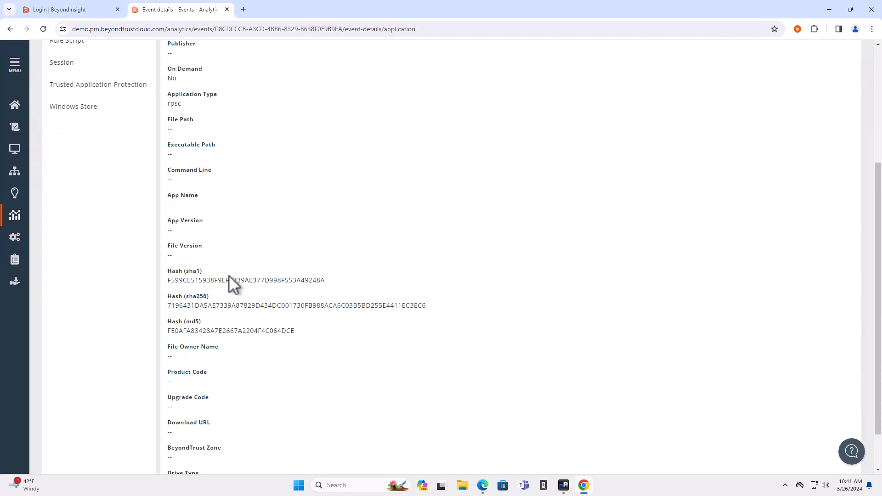
scroll(227, 276, "down", 1)
scroll(225, 275, "up", 5)
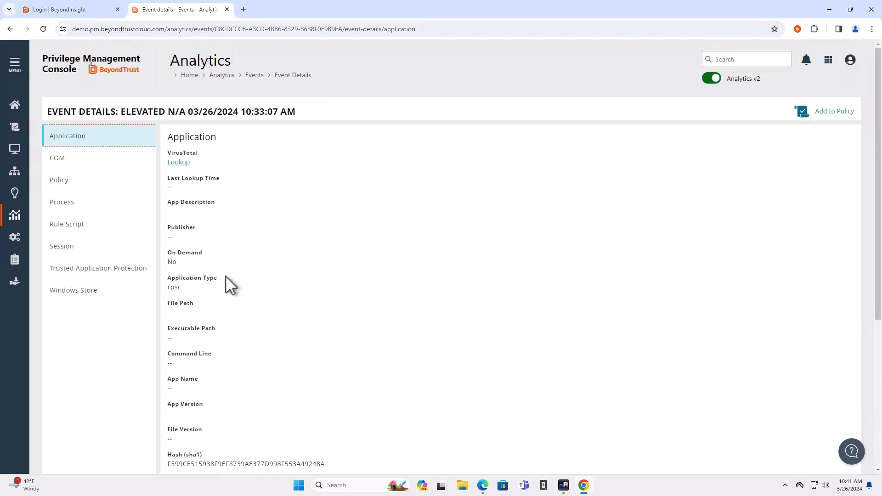
left_click(185, 164)
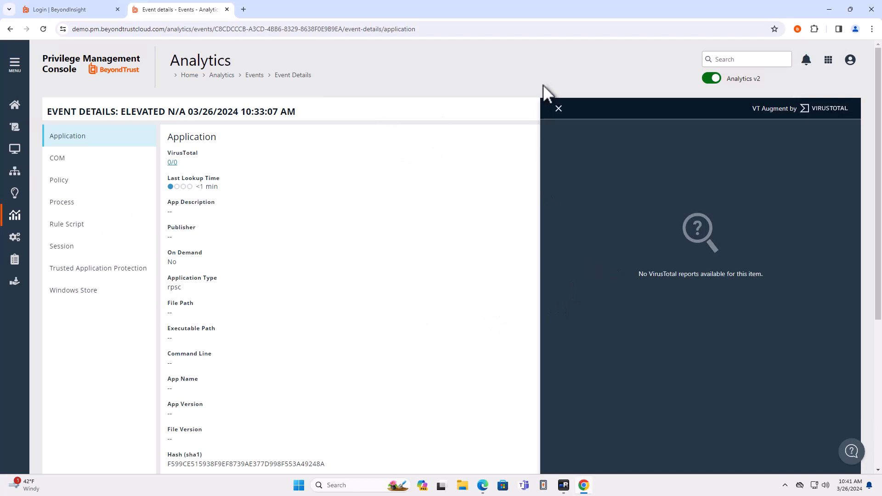
left_click(558, 110)
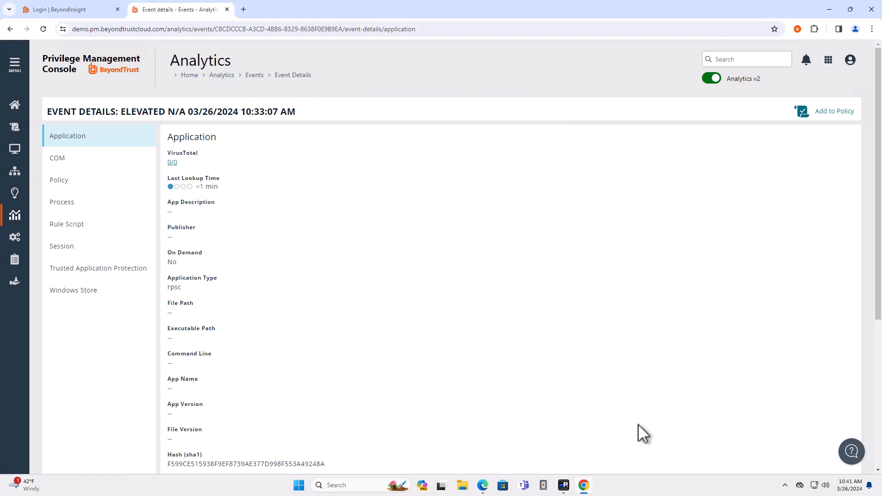
Switch to the BeyondInsight login page, fill the username and password with the stored PWS Admin User credential, and log in.
left_click(483, 488)
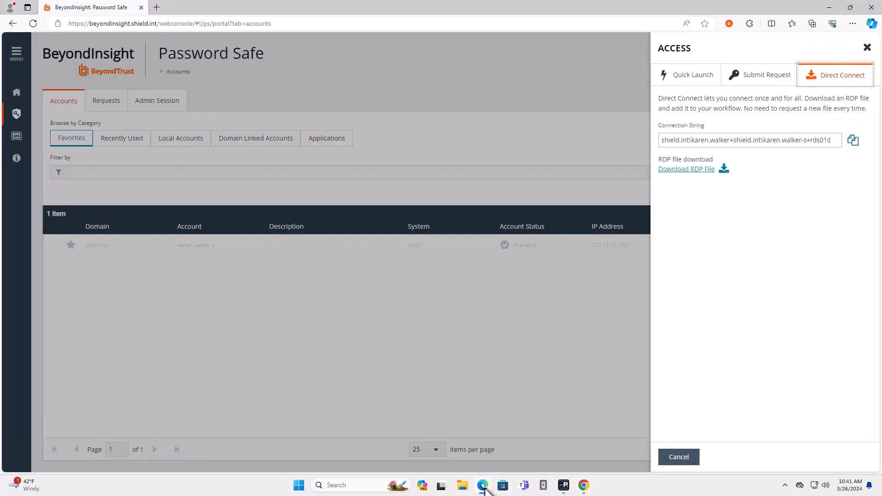
left_click(584, 486)
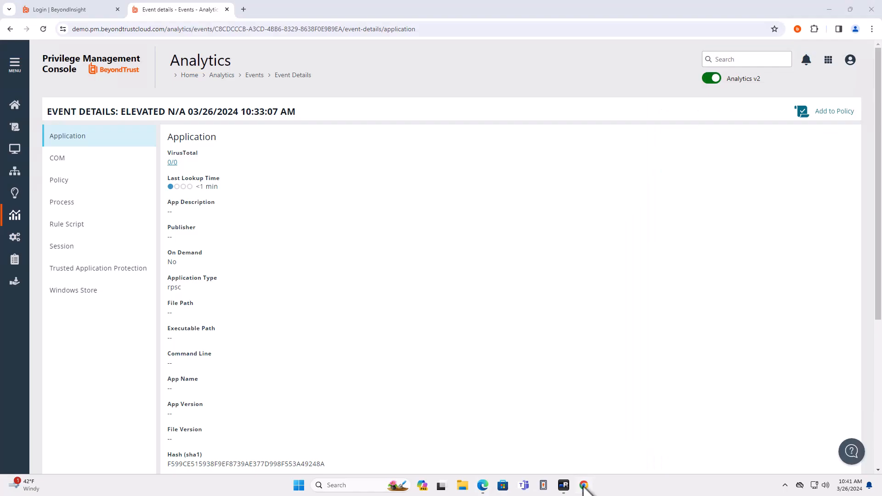
left_click(94, 13)
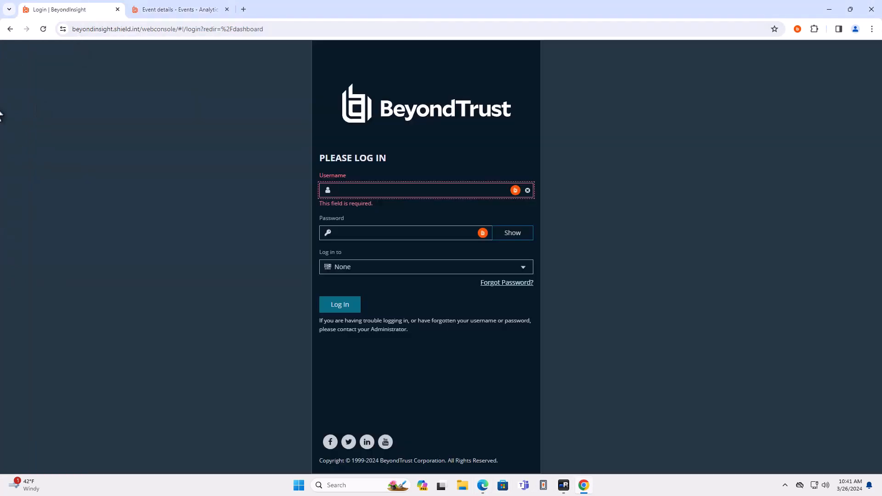
left_click(514, 190)
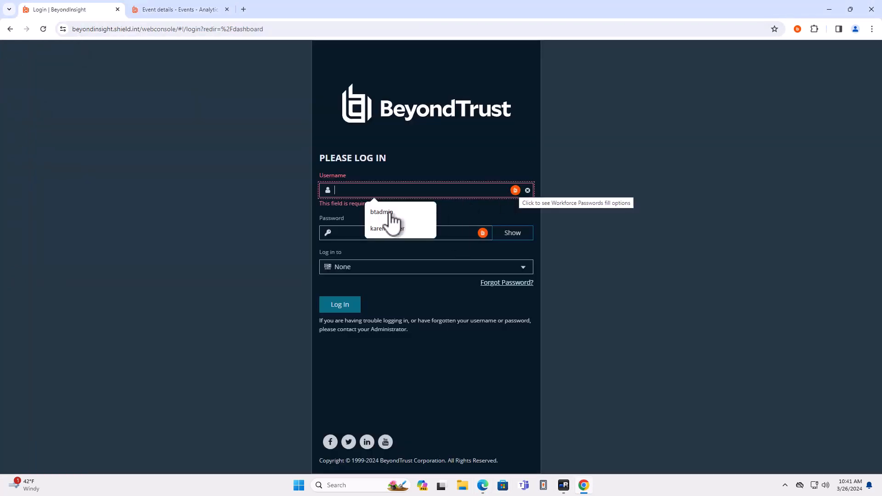
left_click(516, 190)
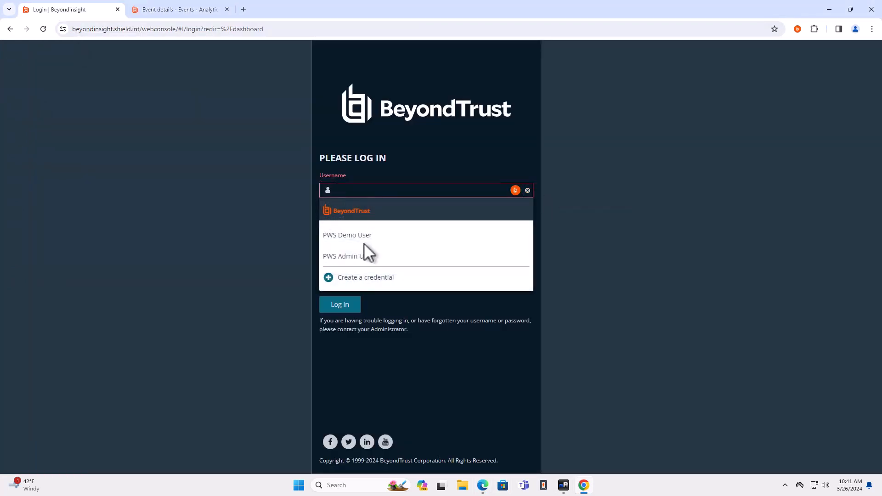
left_click(356, 253)
left_click(348, 307)
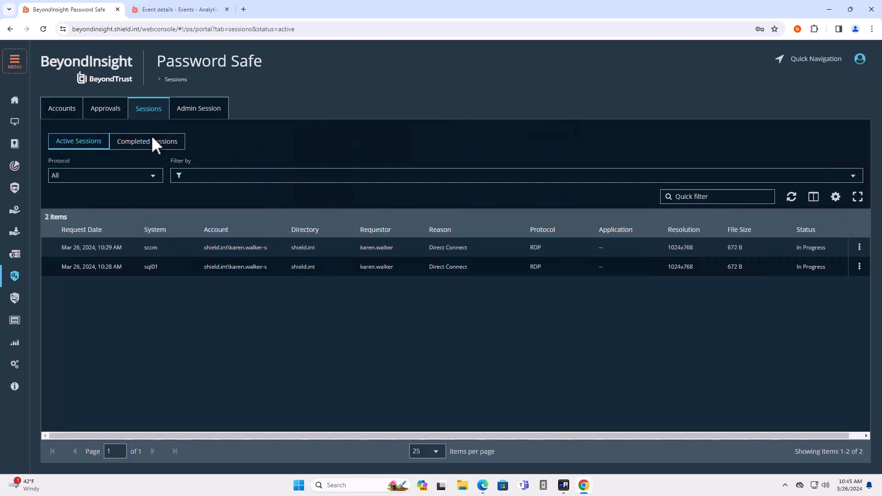
Open the most recent completed rds01 session from Password Safe in the session viewer.
left_click(153, 145)
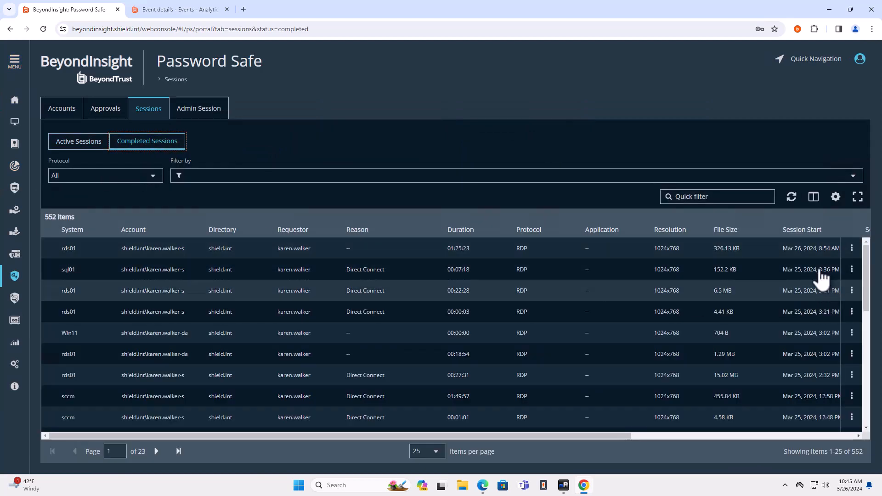
left_click(850, 252)
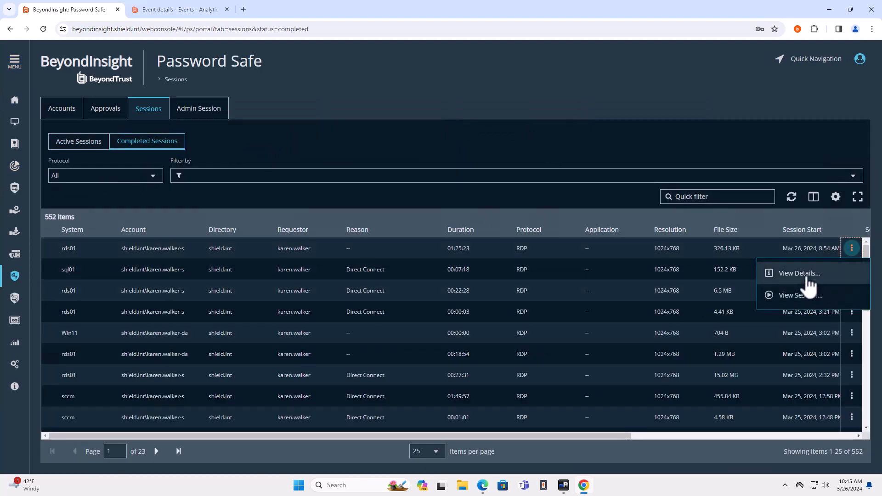
left_click(806, 274)
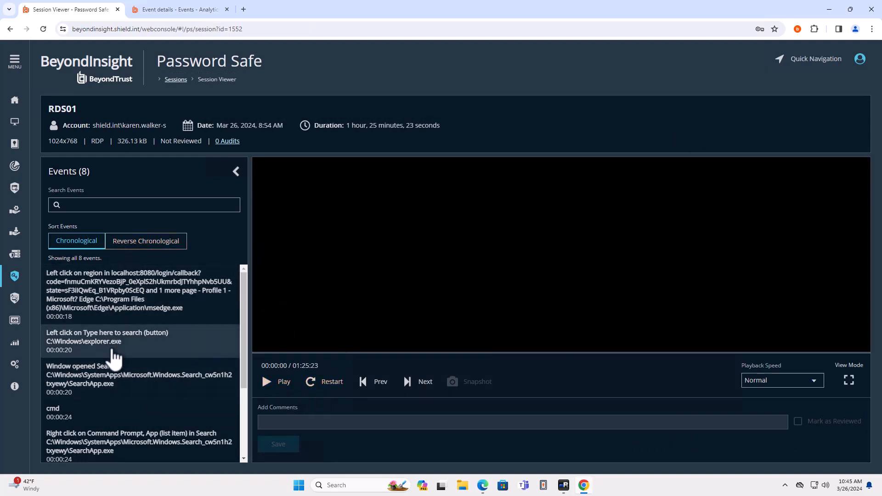
Review the session recording at its logged events, including the cmd search, Run as administrator, the cmd.exe window opening and the desktop click.
scroll(113, 358, "down", 3)
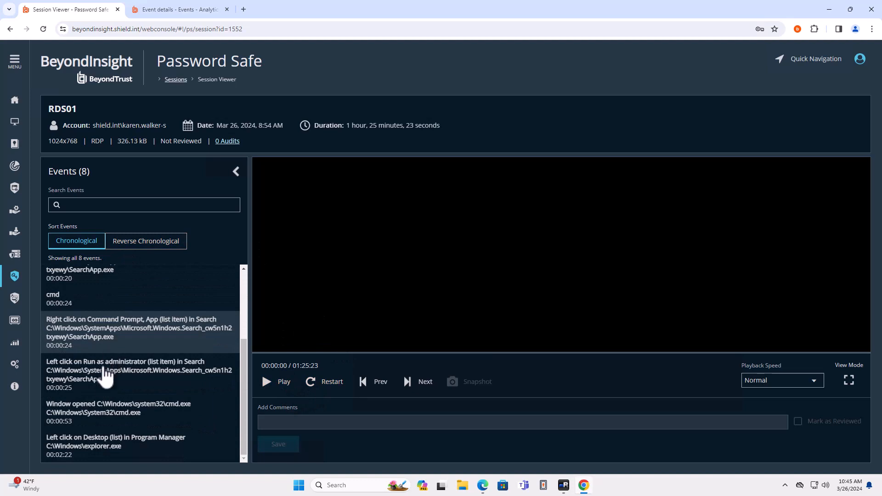
left_click(121, 337)
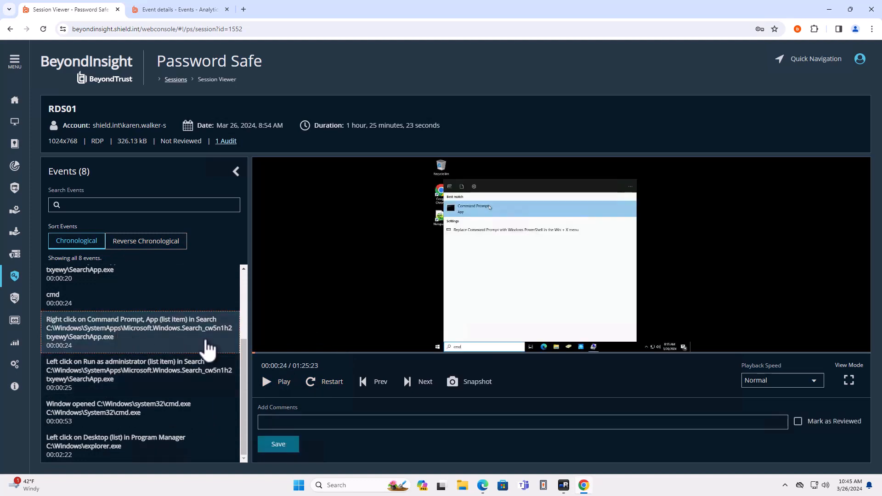
left_click(137, 370)
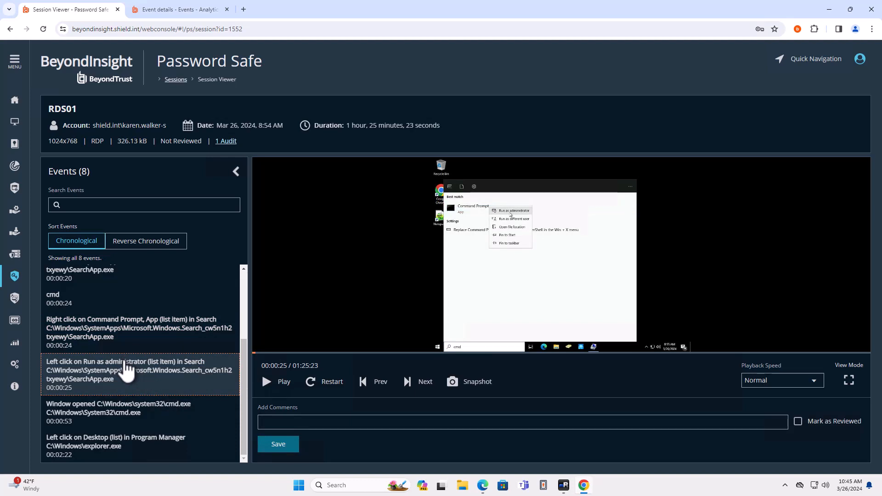
left_click(120, 331)
left_click(109, 298)
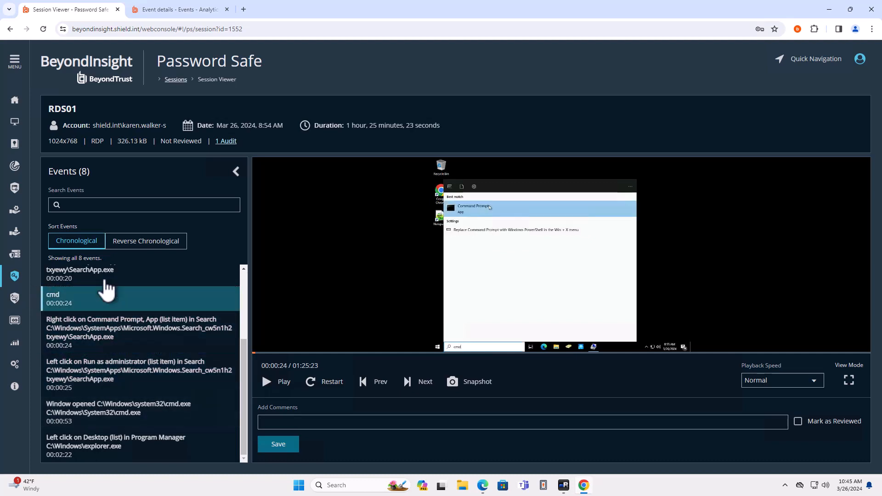
left_click(105, 281)
left_click(115, 404)
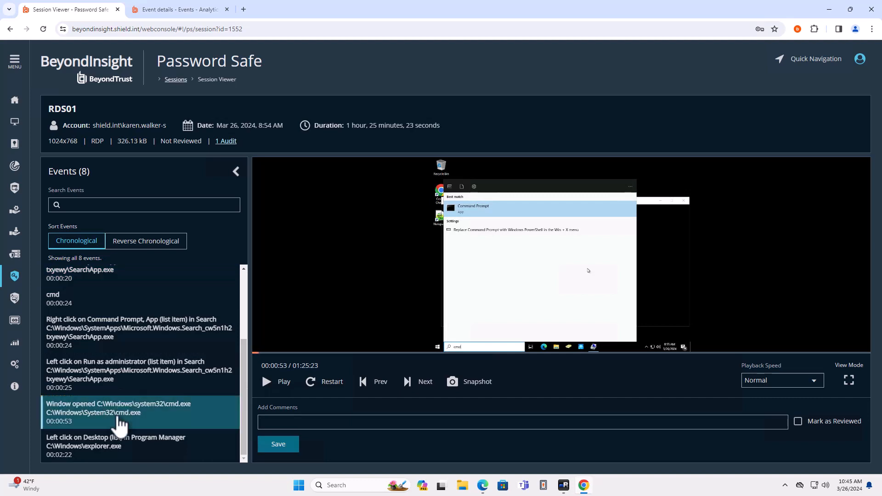
left_click(111, 451)
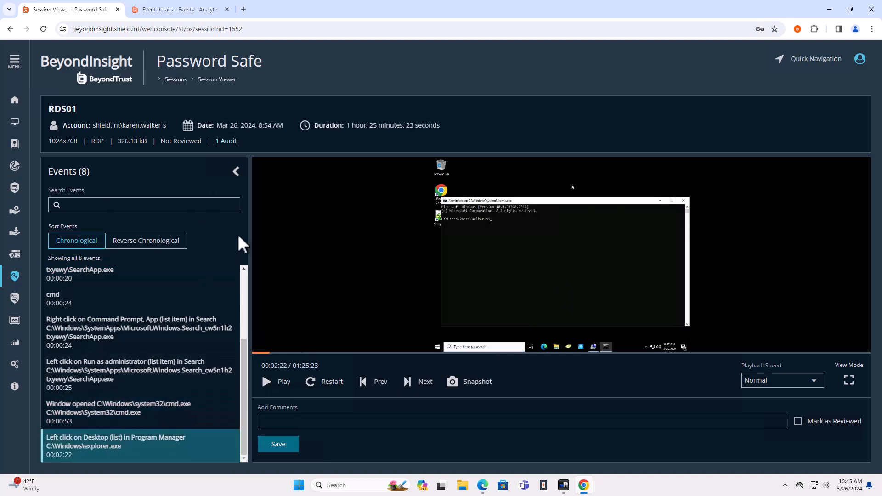
Filter the managed accounts by the account holder's first name and view the password history of the account ending in -s.
left_click(16, 236)
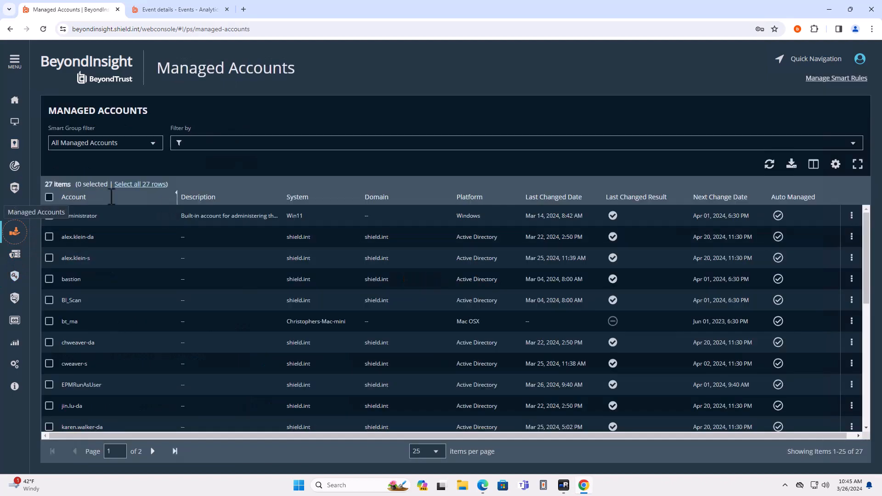
left_click(228, 144)
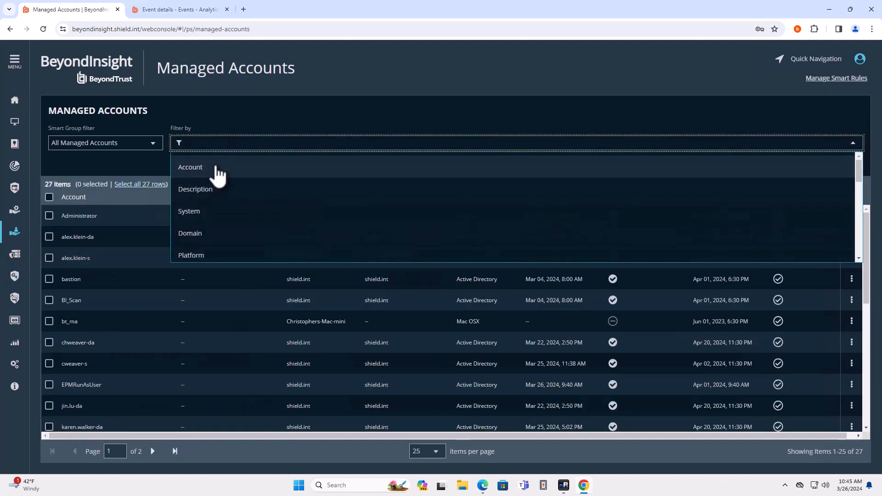
left_click(218, 169)
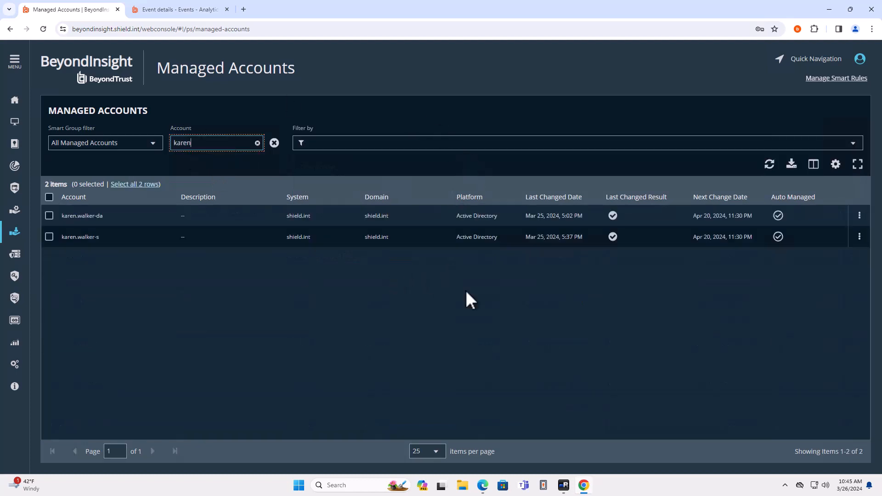
left_click(859, 237)
left_click(833, 376)
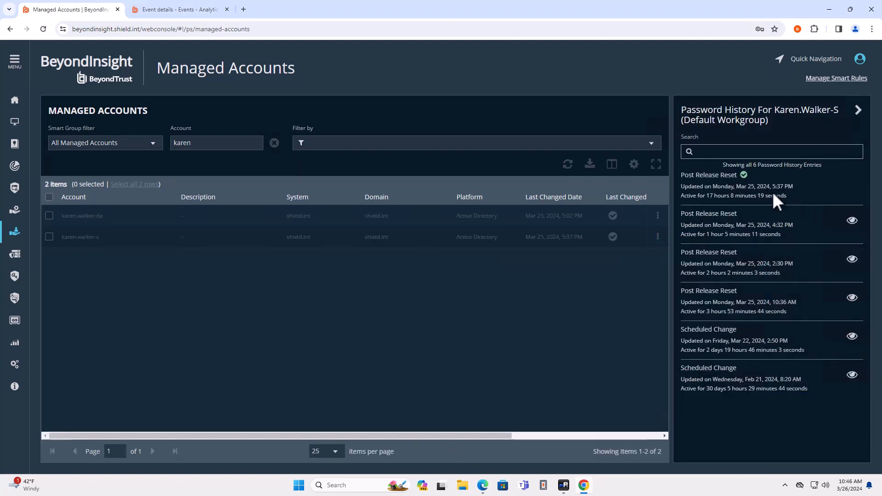
Switch to mRemoteNG and disconnect the open sql01 and sccm remote sessions.
mouse_move(584, 491)
left_click(563, 485)
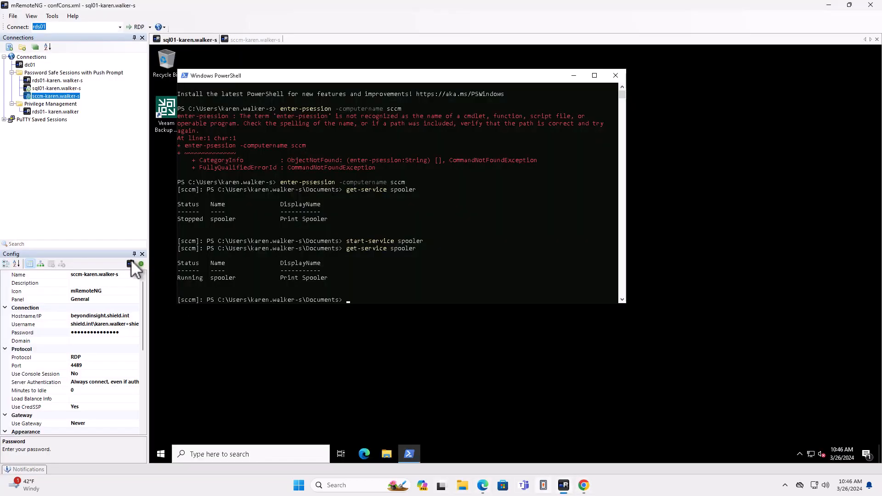
right_click(49, 87)
left_click(92, 114)
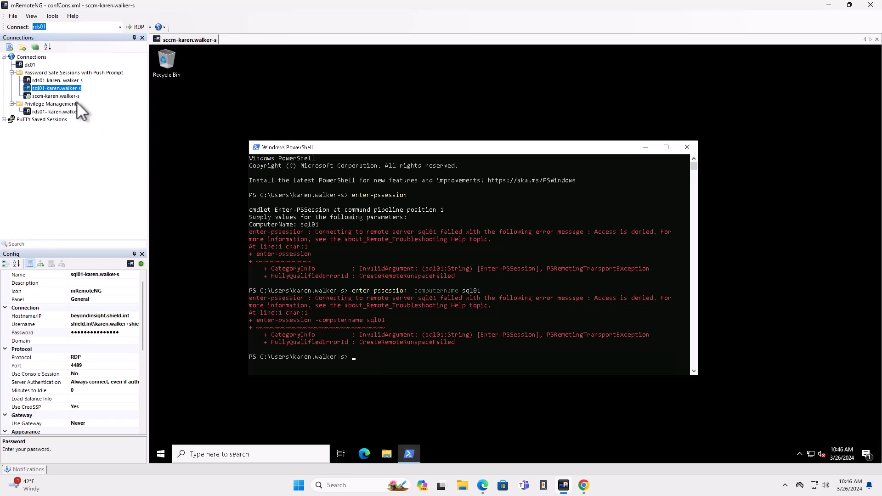
right_click(69, 97)
left_click(86, 123)
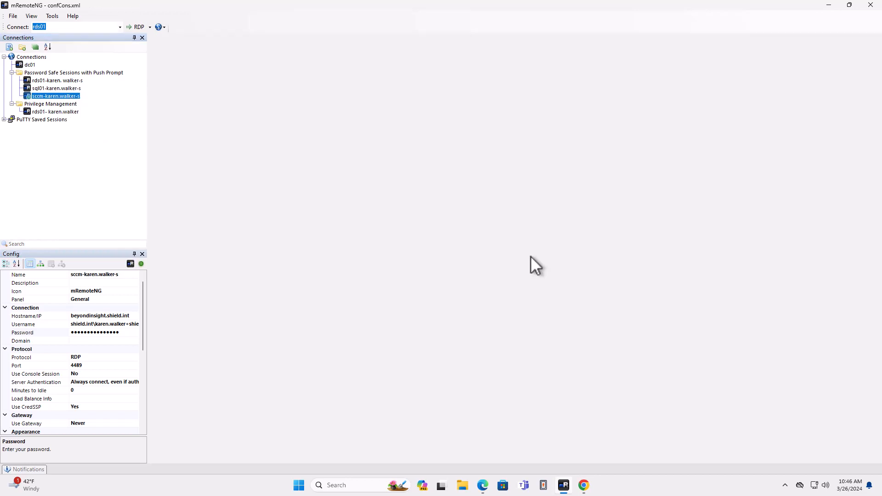
Switch to Password Safe in Edge, extend the expiring session and close the Direct Connect access details.
left_click(483, 486)
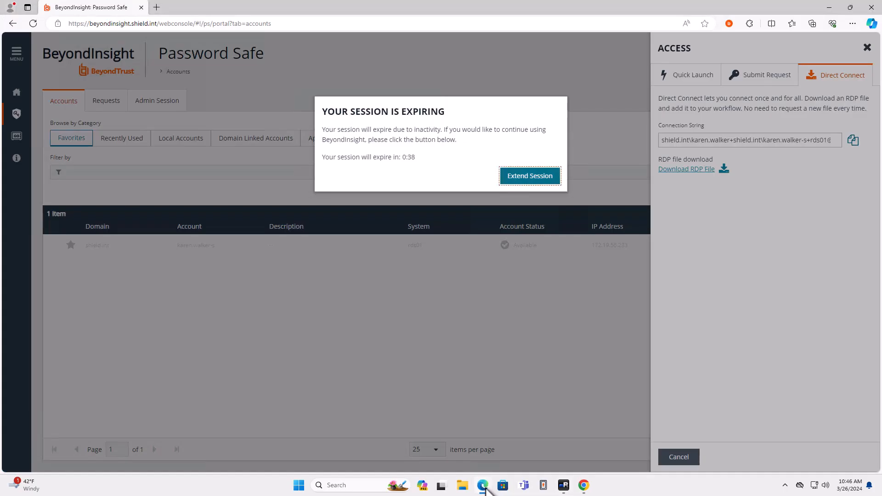
left_click(529, 179)
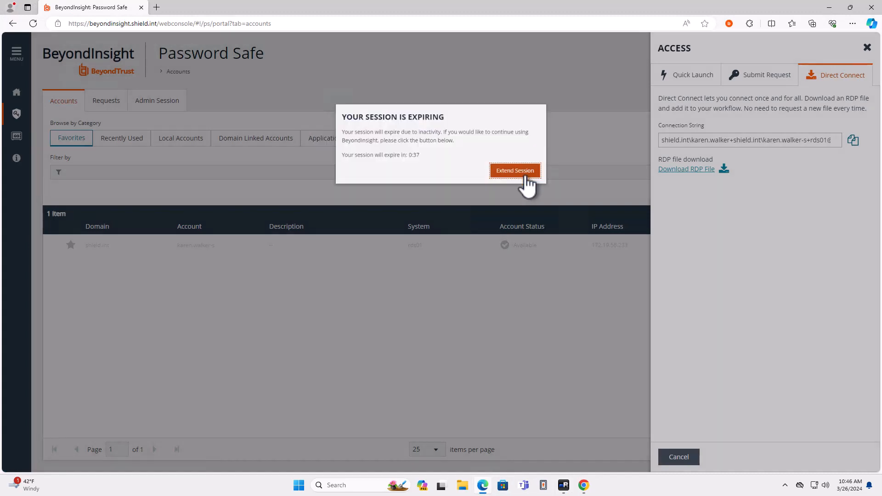
left_click(866, 47)
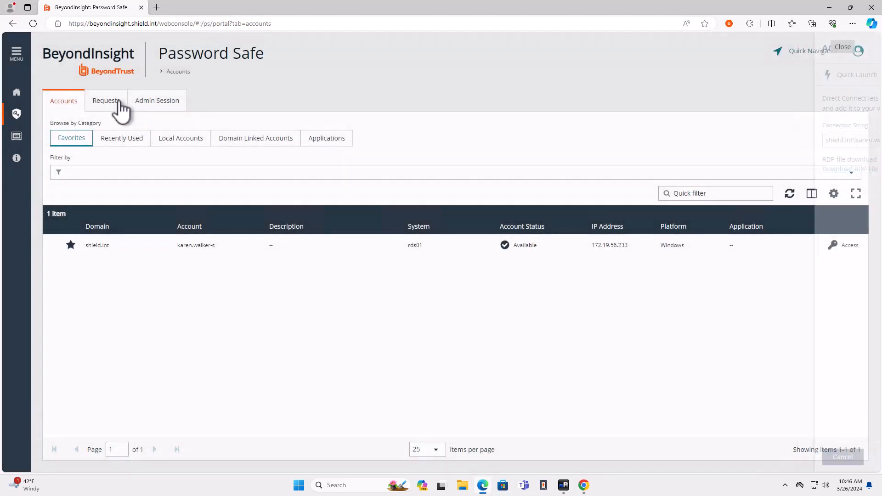
Check in the approved RDP requests for sccm and sql01 from their request details.
left_click(115, 101)
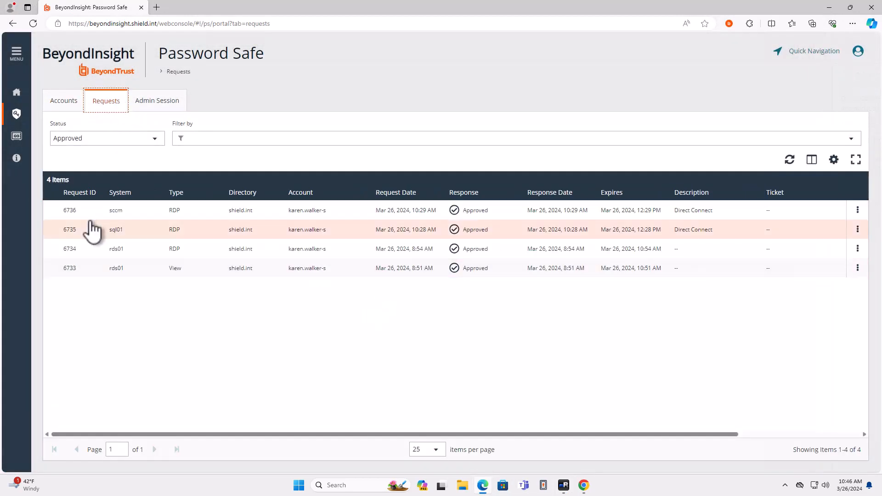
left_click(858, 212)
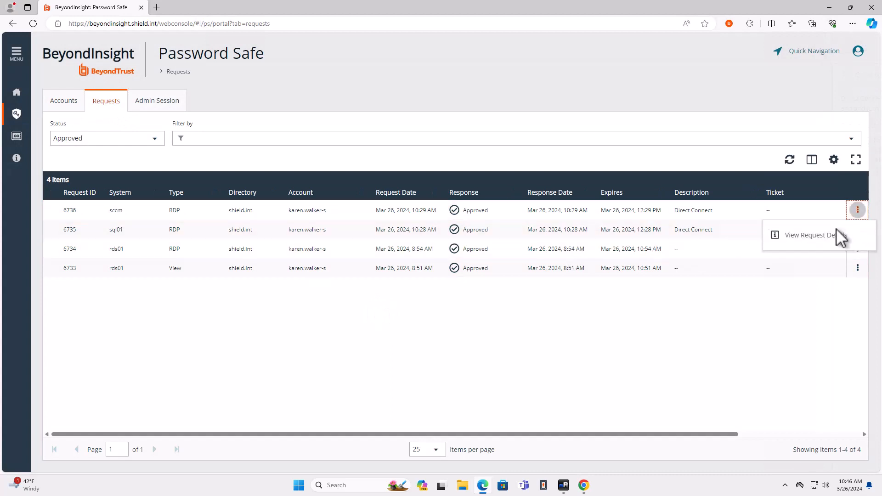
left_click(837, 235)
left_click(706, 452)
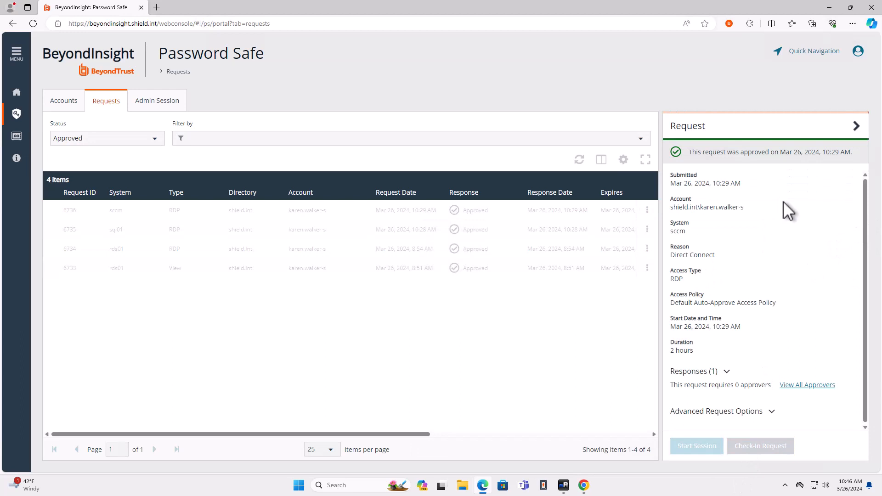
left_click(858, 210)
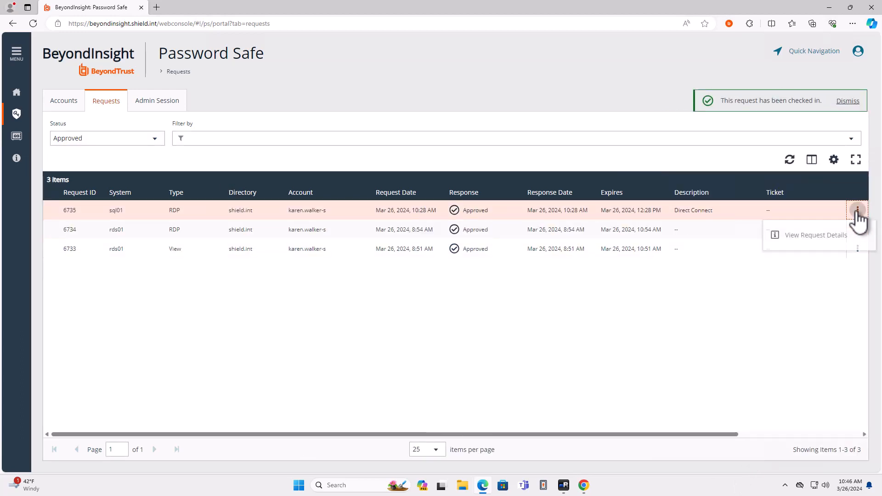
left_click(820, 236)
left_click(774, 446)
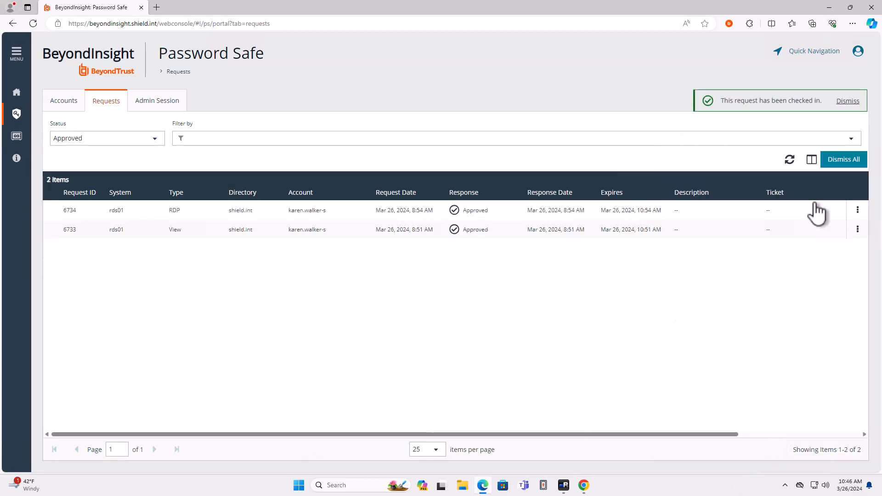
Check in the two remaining rds01 requests, RDP and View, and dismiss all notifications.
left_click(857, 211)
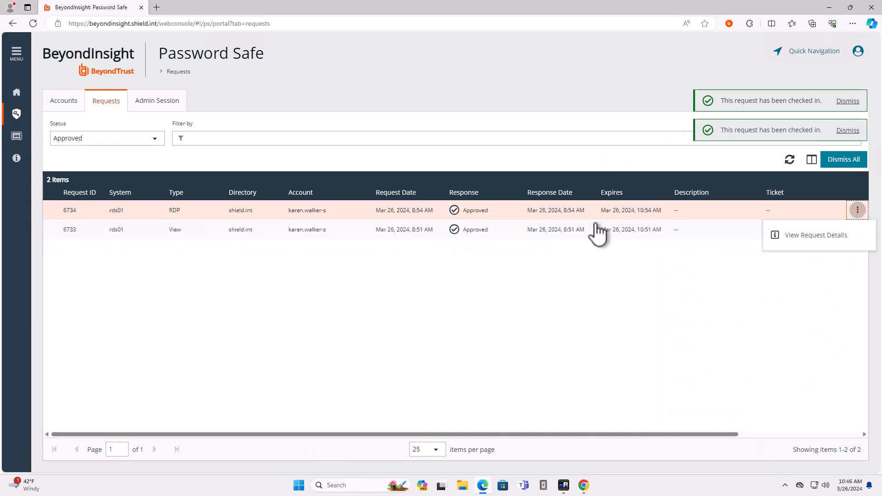
left_click(797, 240)
left_click(766, 448)
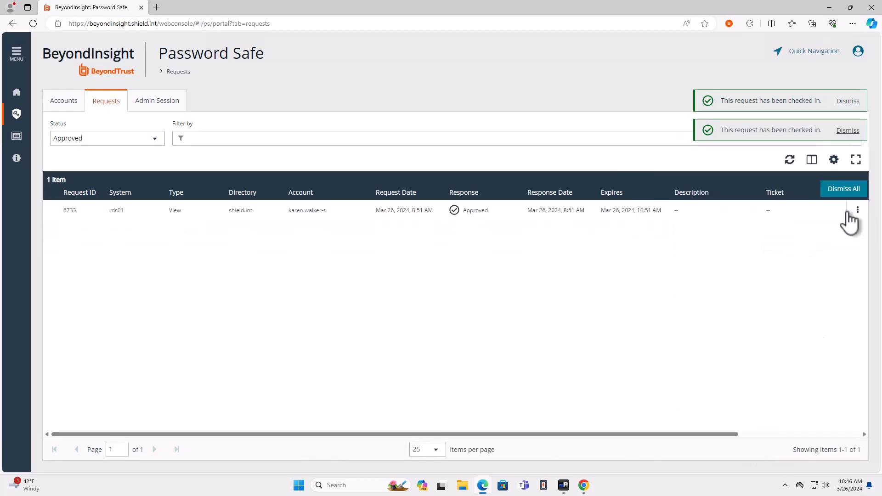
left_click(857, 210)
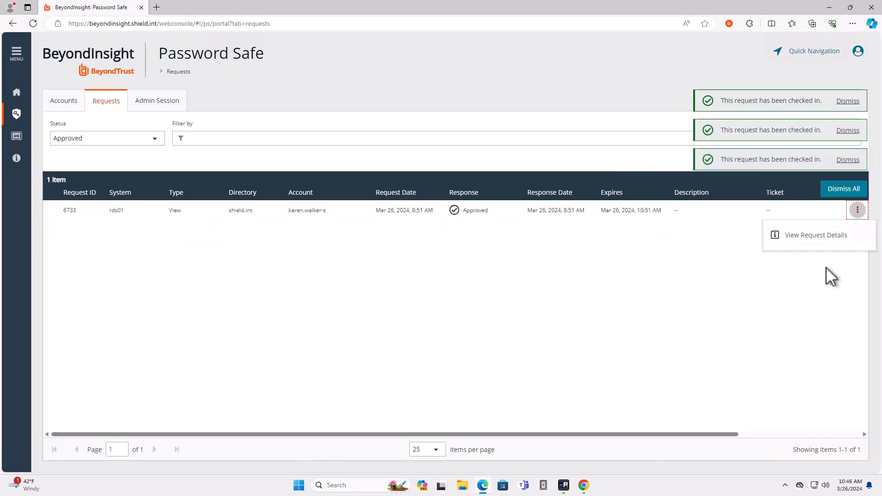
left_click(817, 237)
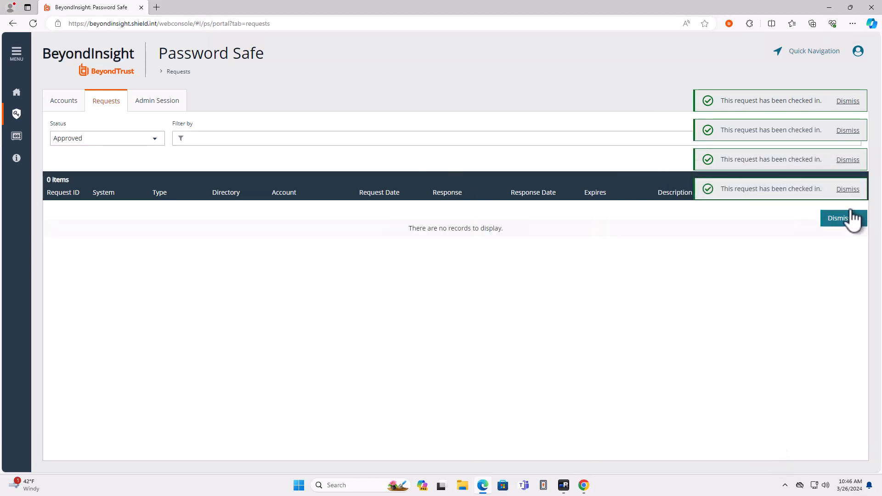
left_click(840, 220)
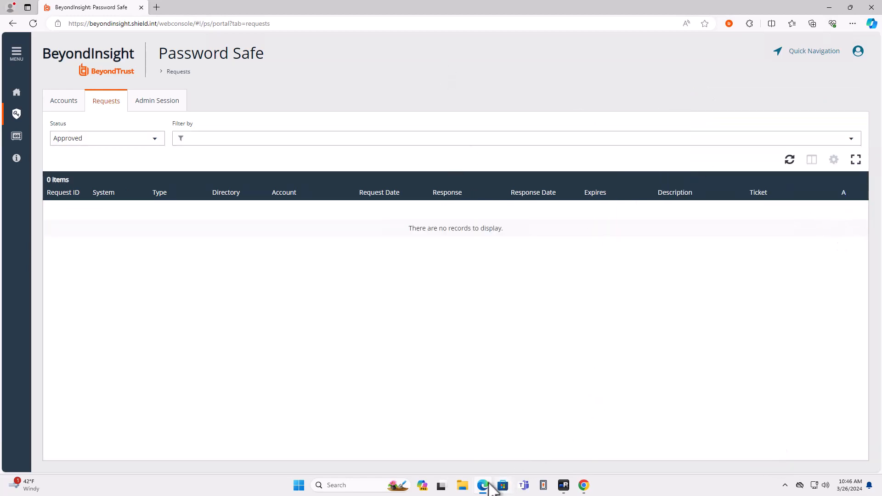
Switch to BeyondInsight in Chrome, close the password history and refresh the managed accounts to check the last changed dates.
left_click(482, 486)
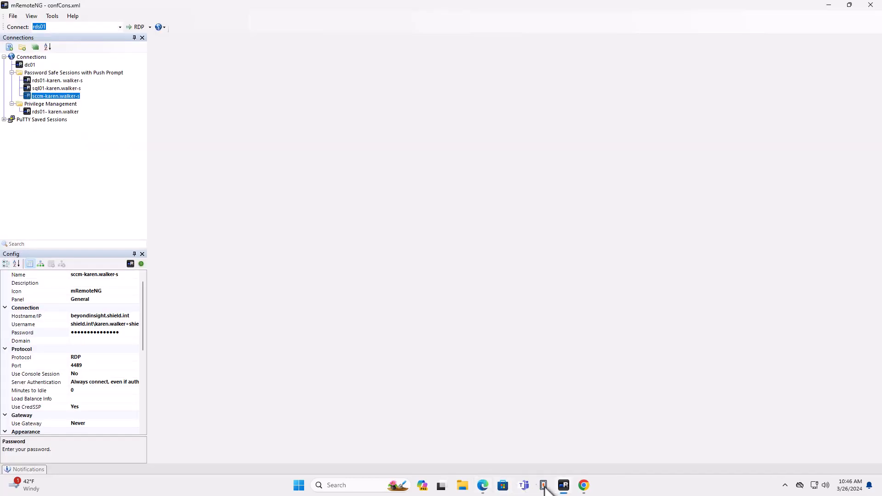
left_click(583, 486)
left_click(857, 111)
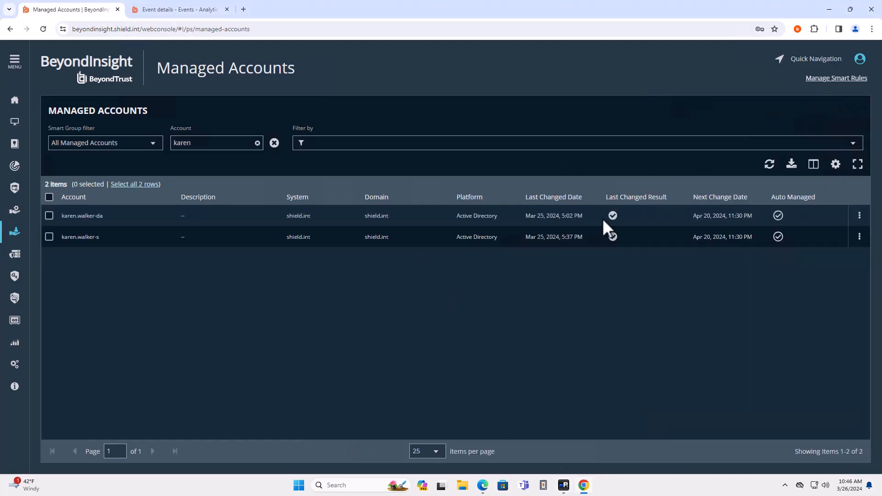
left_click(769, 165)
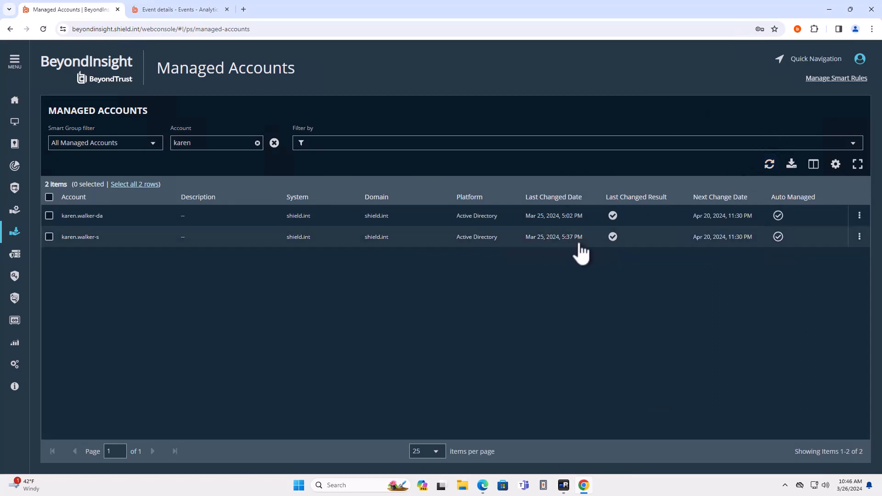
left_click(770, 167)
left_click(771, 166)
left_click(770, 167)
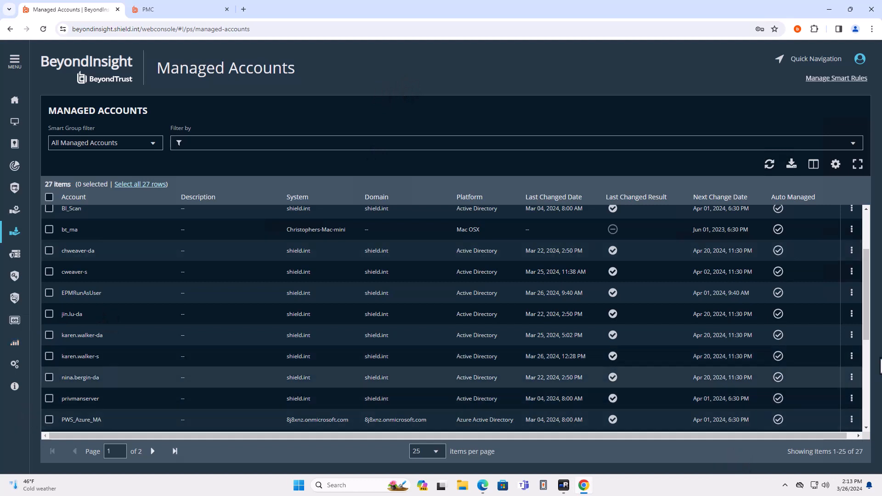
Review the password history of the managed account ending in -s for post-release resets, and close it.
left_click(852, 357)
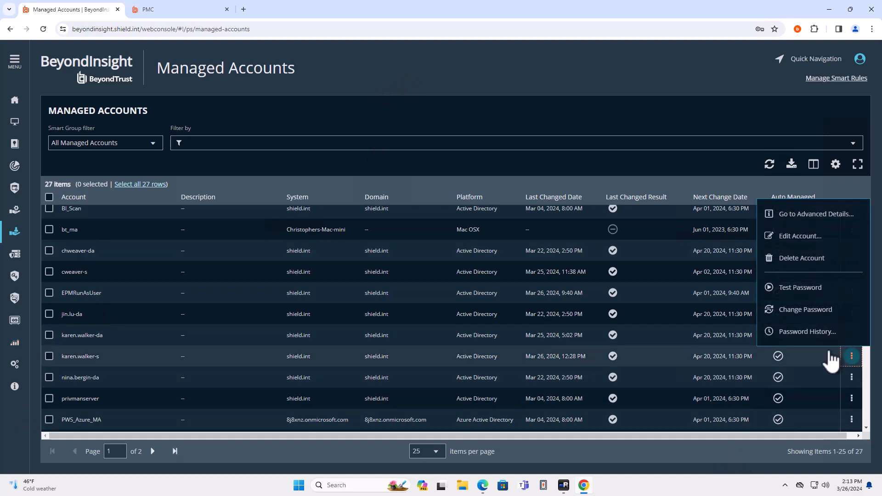
left_click(808, 331)
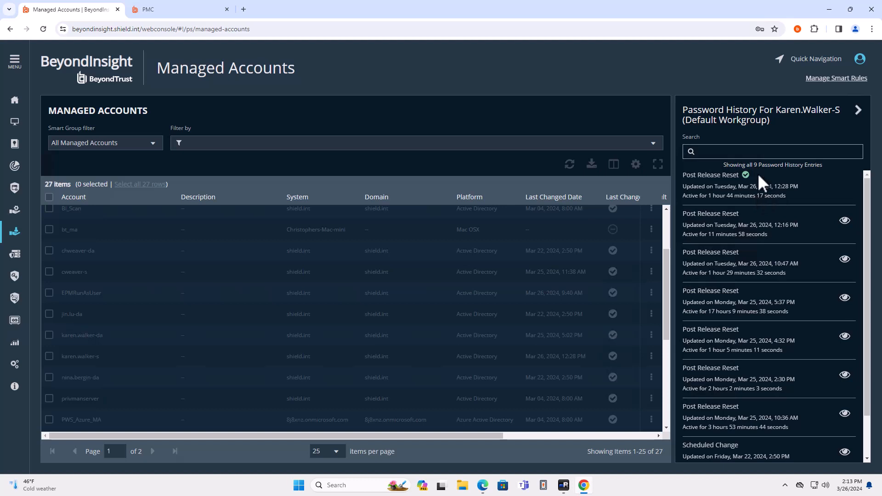
left_click(858, 111)
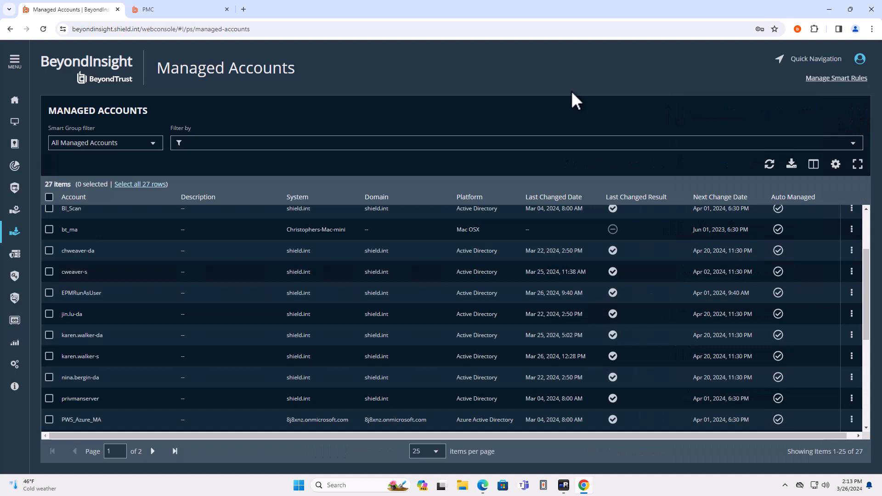